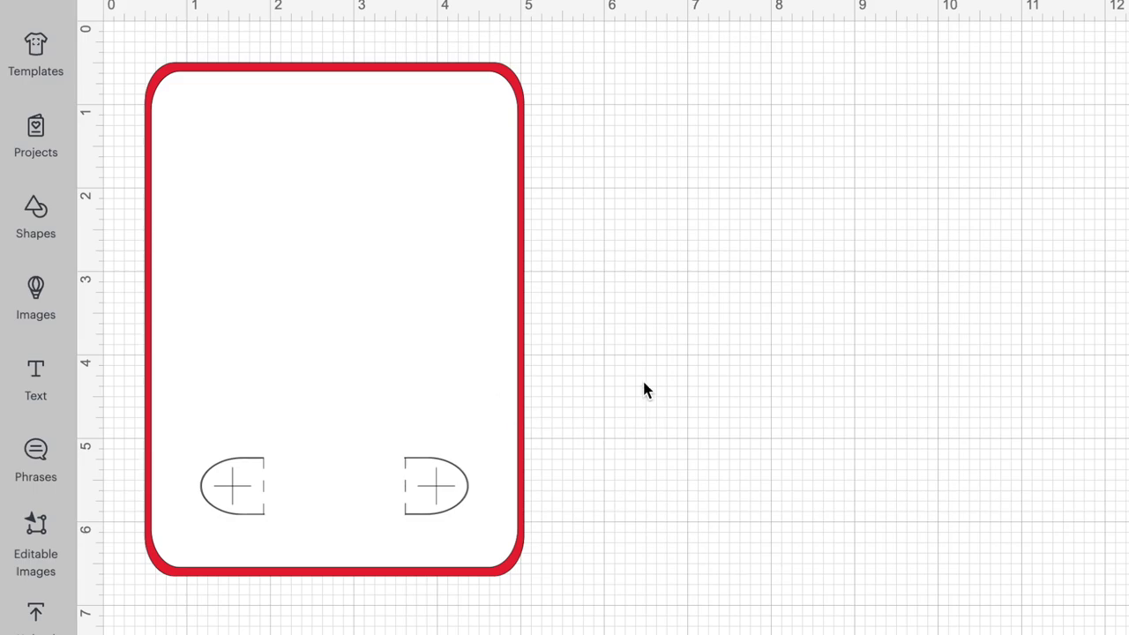
# Add a text box reading Happy / Valentines / Day on three lines
pyautogui.scroll(-1, 570, 326)
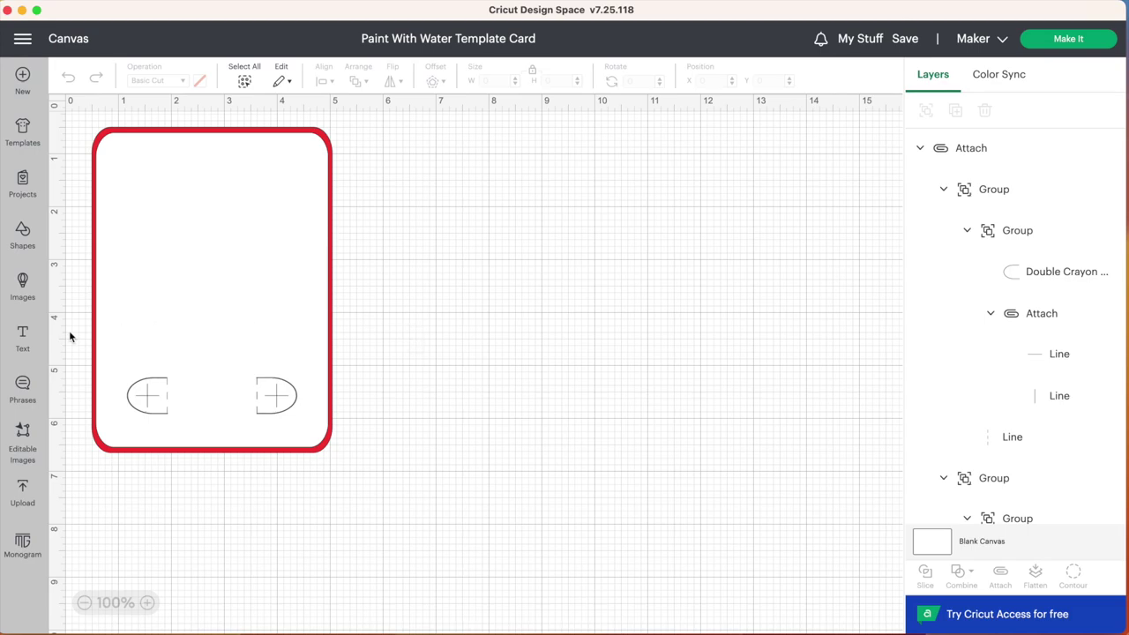
pyautogui.scroll(1, 642, 483)
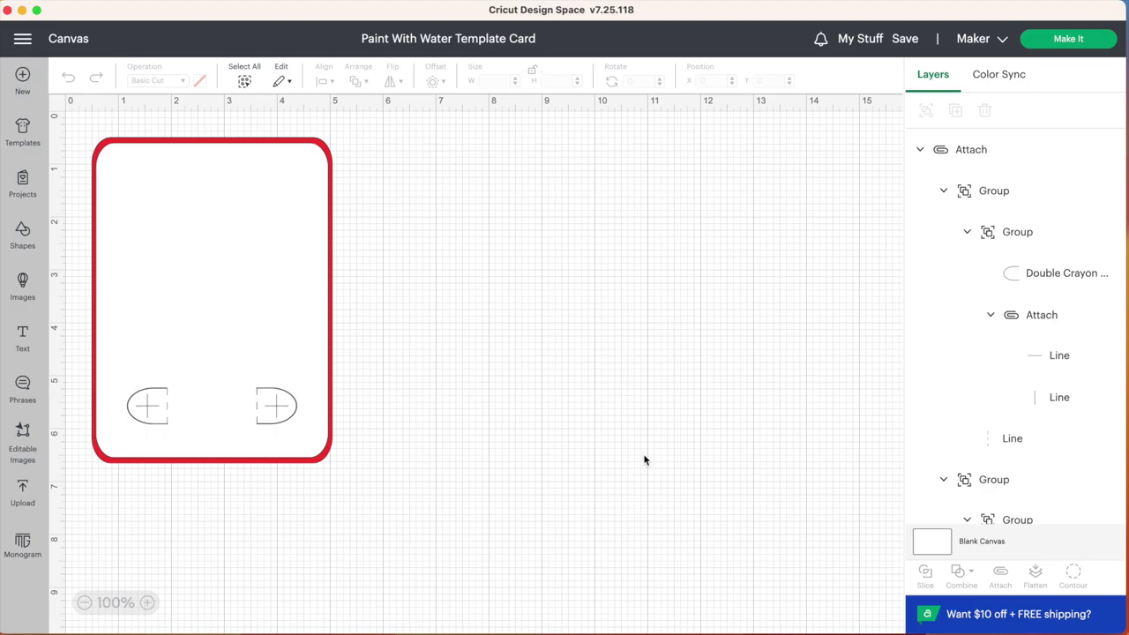
pyautogui.click(23, 340)
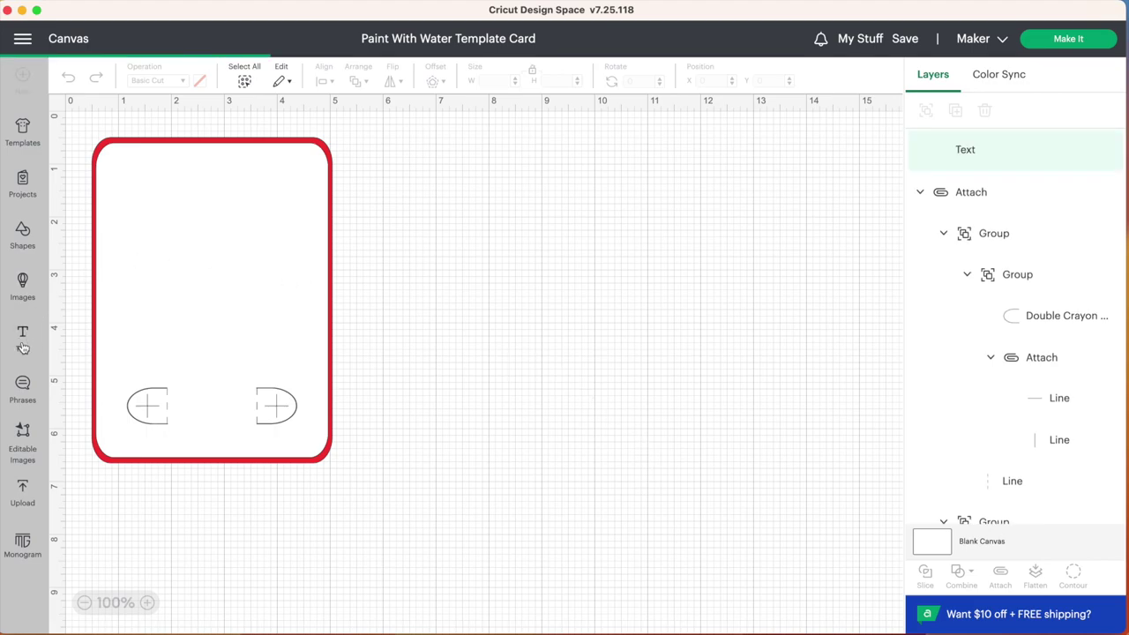
pyautogui.write('Happy')
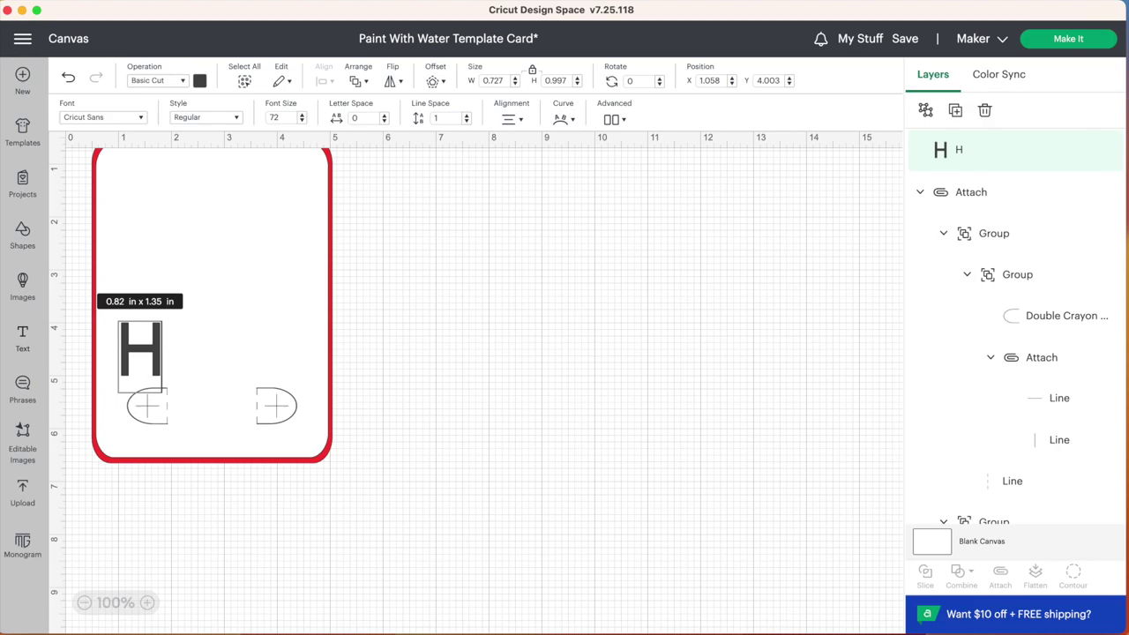
pyautogui.press('Return')
pyautogui.write('Valentines')
pyautogui.press('Return')
pyautogui.write('Day')
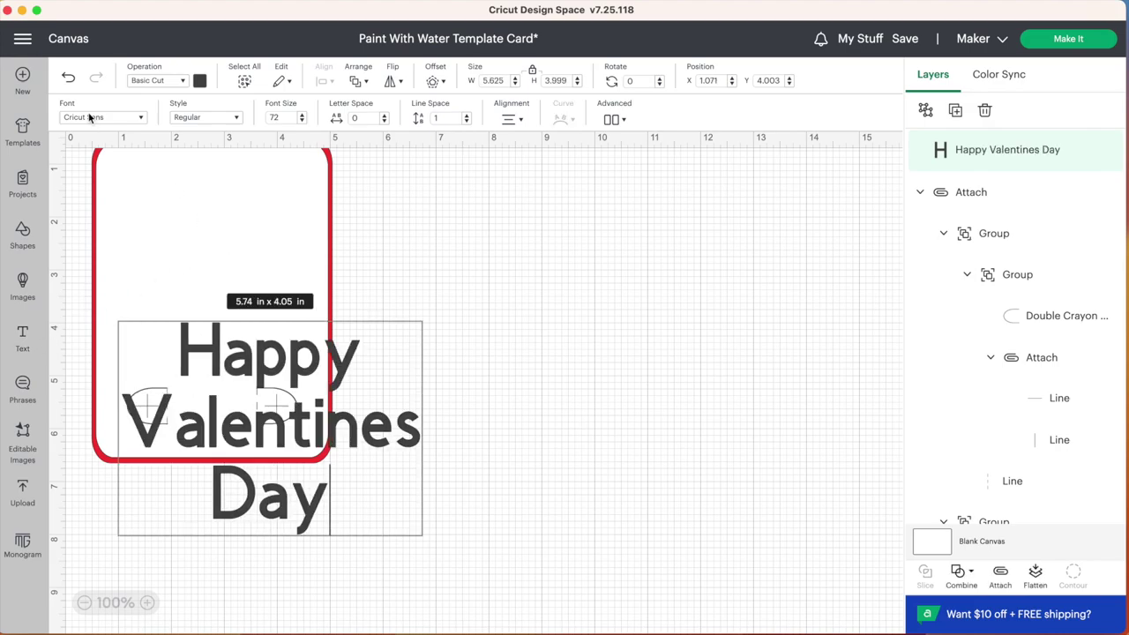
# Change the text font to Balloon Bash from the system fonts
pyautogui.click(112, 118)
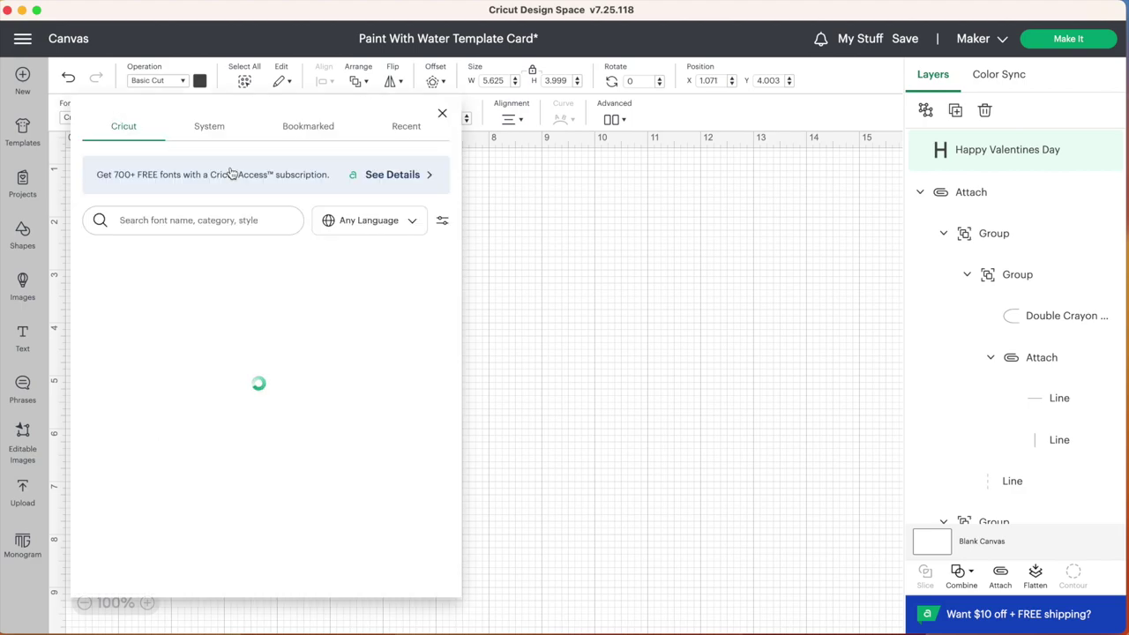
pyautogui.click(209, 128)
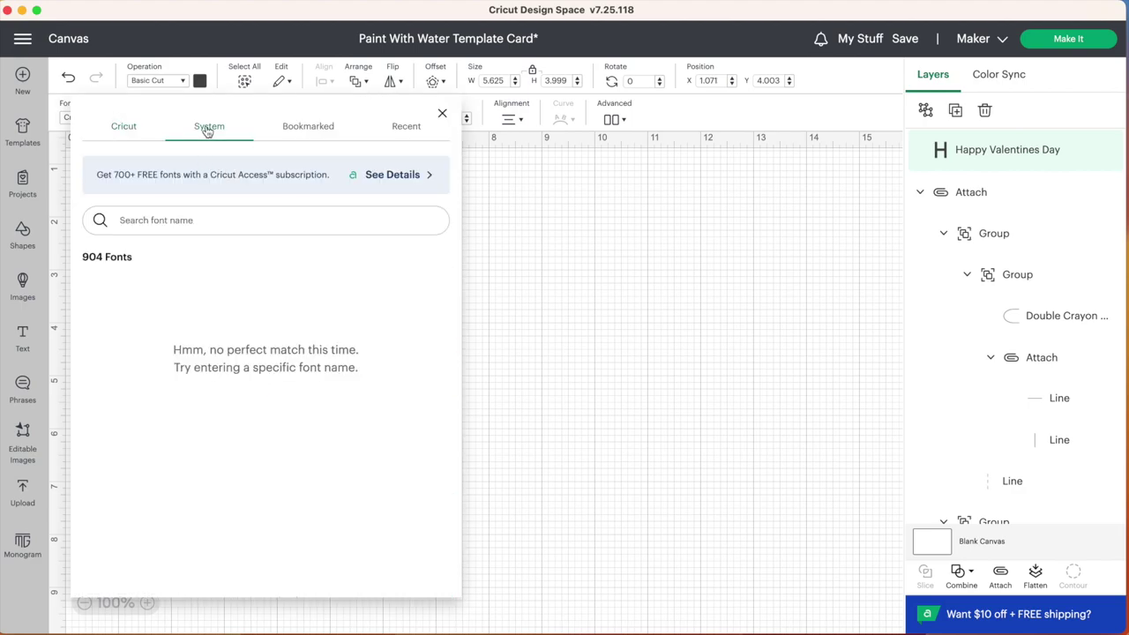
pyautogui.click(244, 221)
pyautogui.write('ball')
pyautogui.click(277, 300)
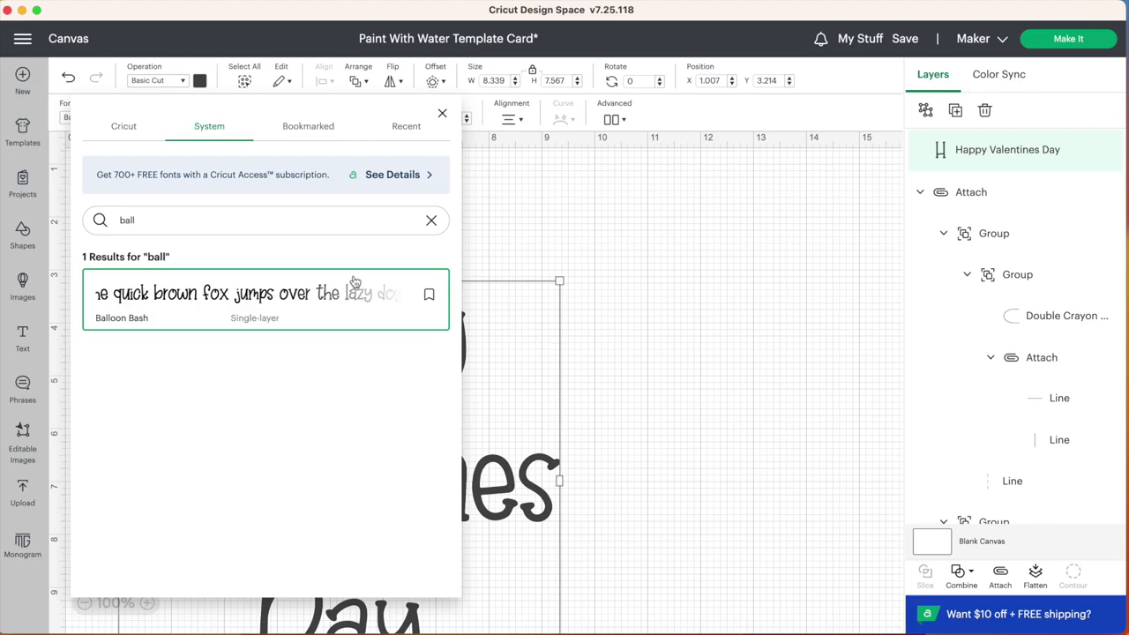
pyautogui.click(637, 360)
# Shrink the text to about 4.04 x 3.67 in and place it across the card's top
pyautogui.moveTo(538, 384); pyautogui.dragTo(613, 322)
pyautogui.moveTo(636, 218); pyautogui.dragTo(552, 313)
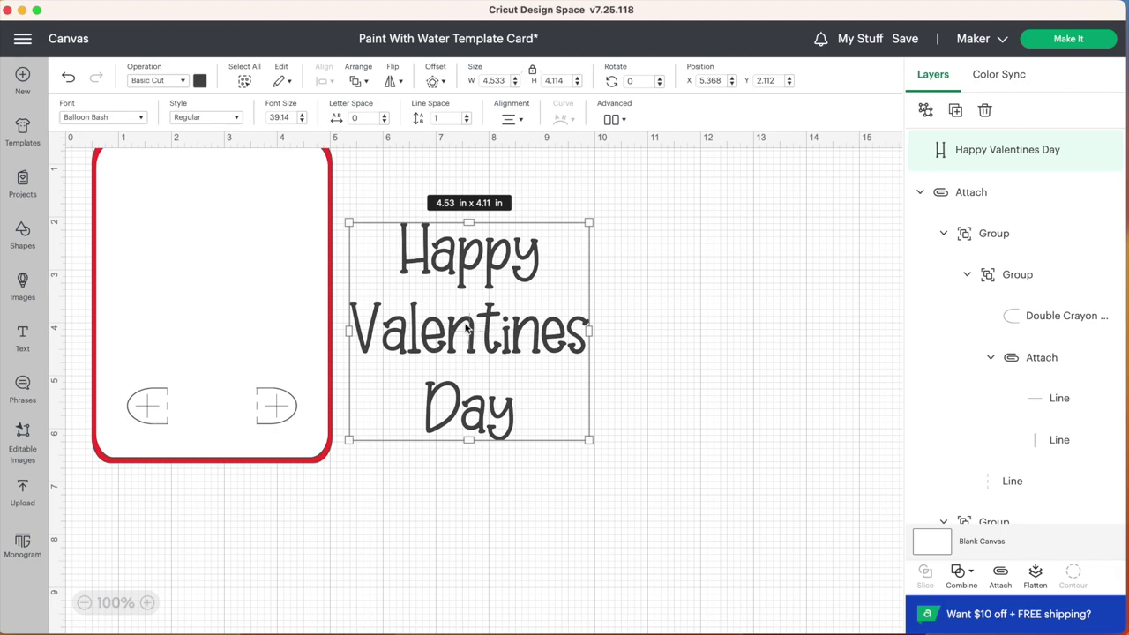
pyautogui.moveTo(472, 328); pyautogui.dragTo(666, 328)
pyautogui.moveTo(346, 484); pyautogui.dragTo(258, 323)
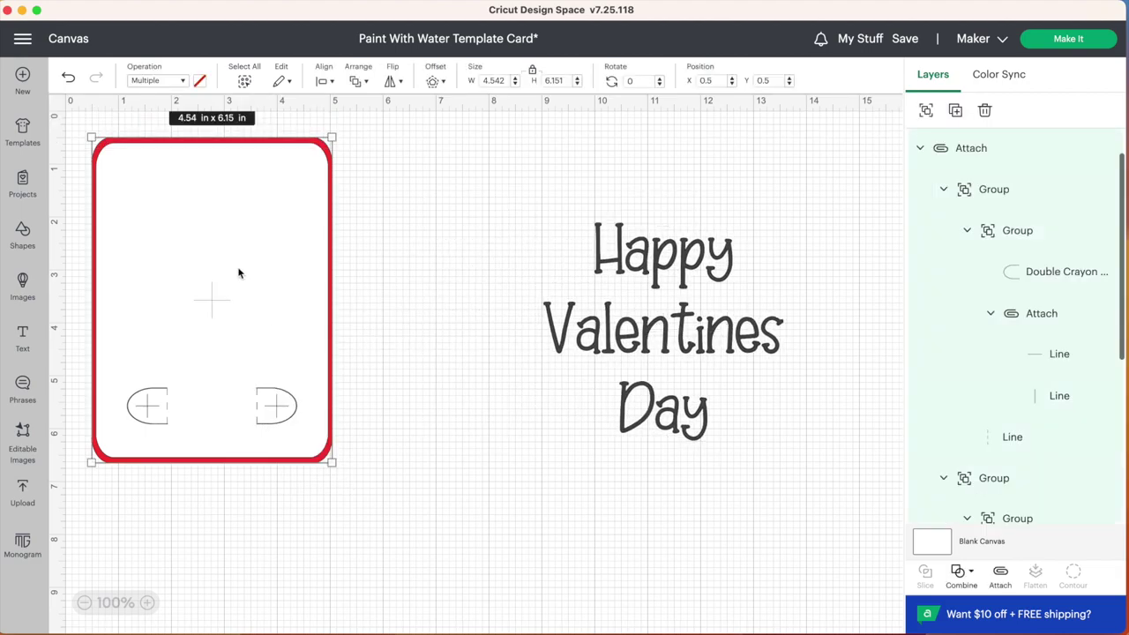
pyautogui.moveTo(239, 272); pyautogui.dragTo(388, 327)
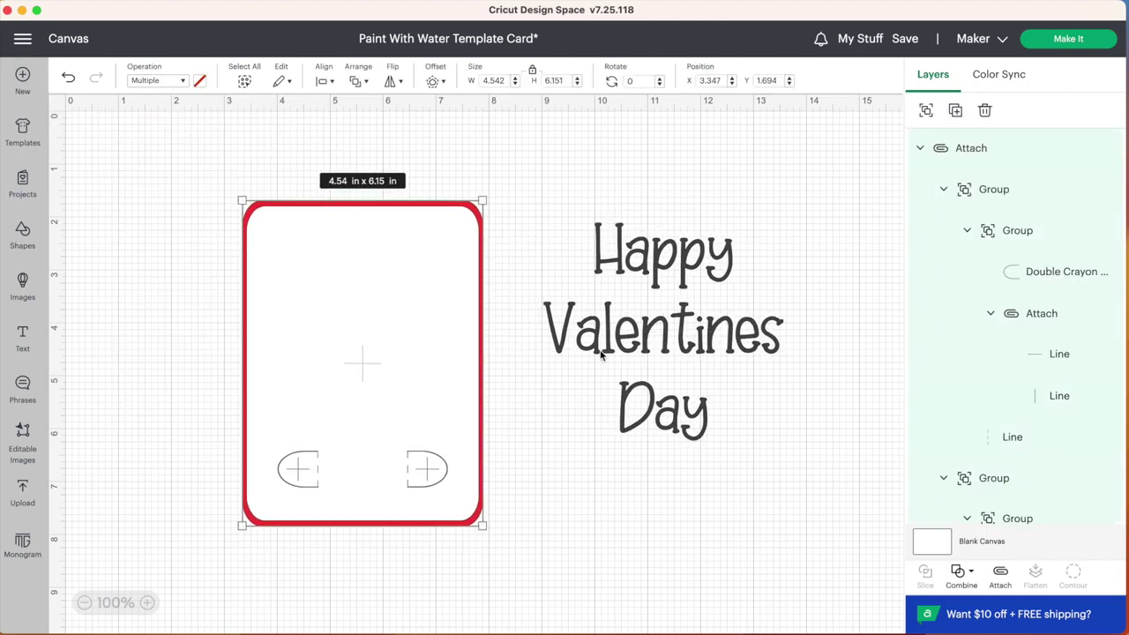
pyautogui.moveTo(603, 357); pyautogui.dragTo(343, 235)
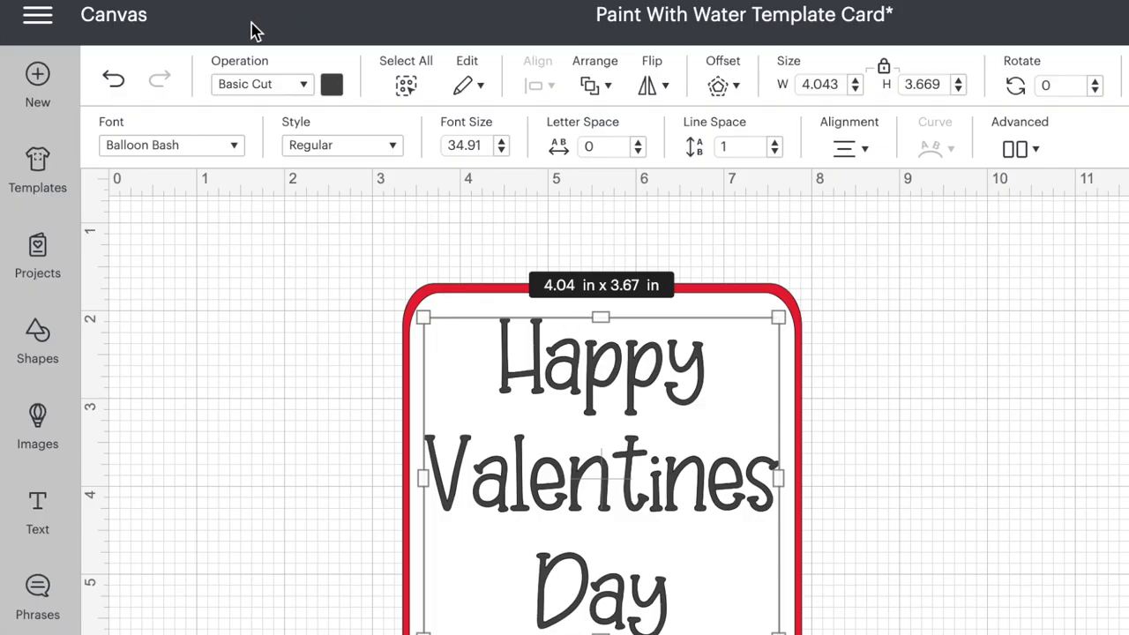
# Set the greeting's operation to Pen using an M - Marker (1mm) in Red (Watercolor)
pyautogui.click(306, 87)
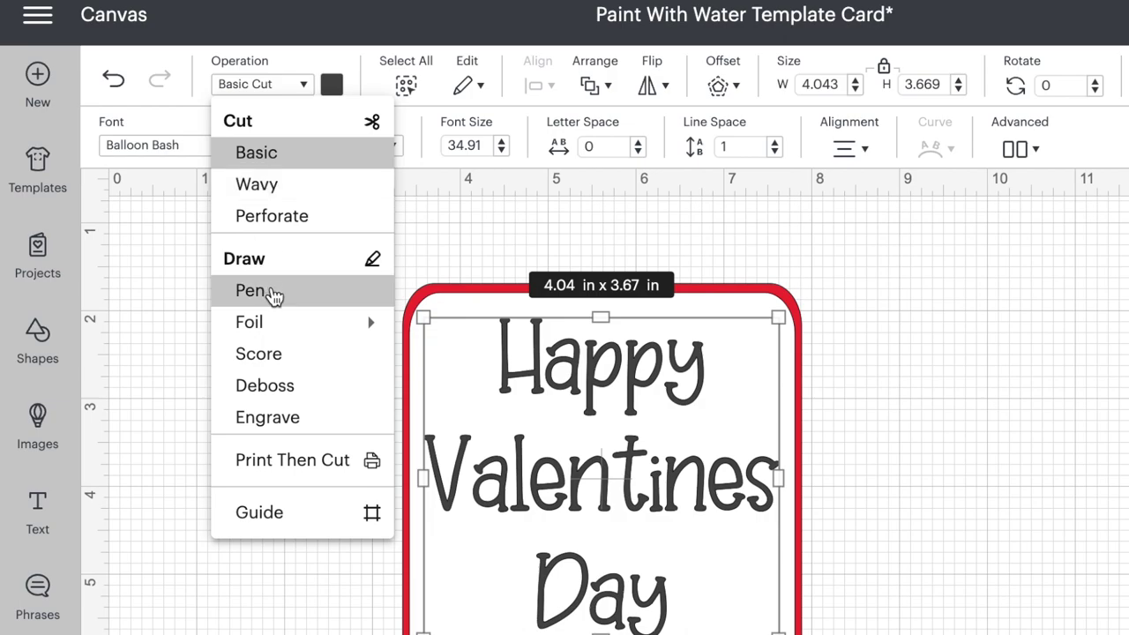
pyautogui.click(275, 298)
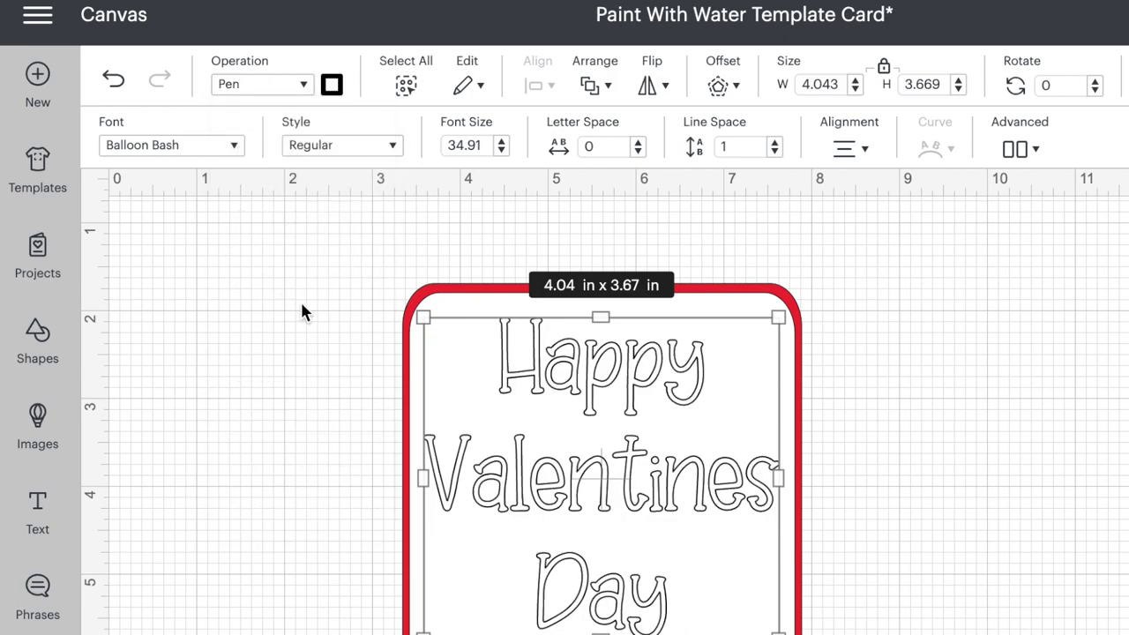
pyautogui.click(332, 86)
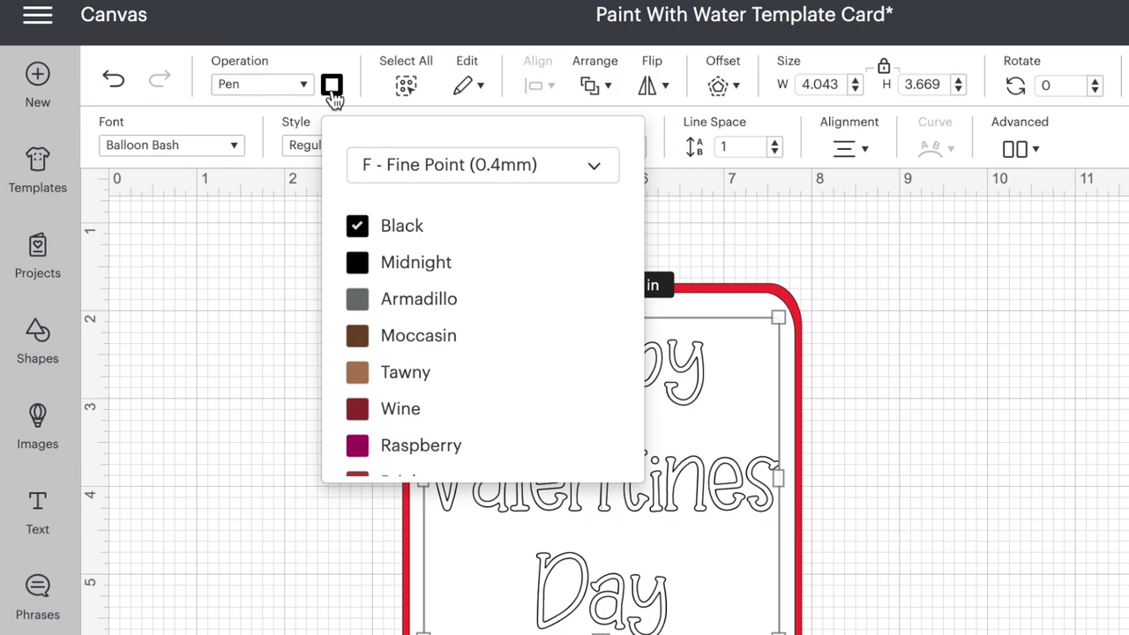
pyautogui.click(560, 175)
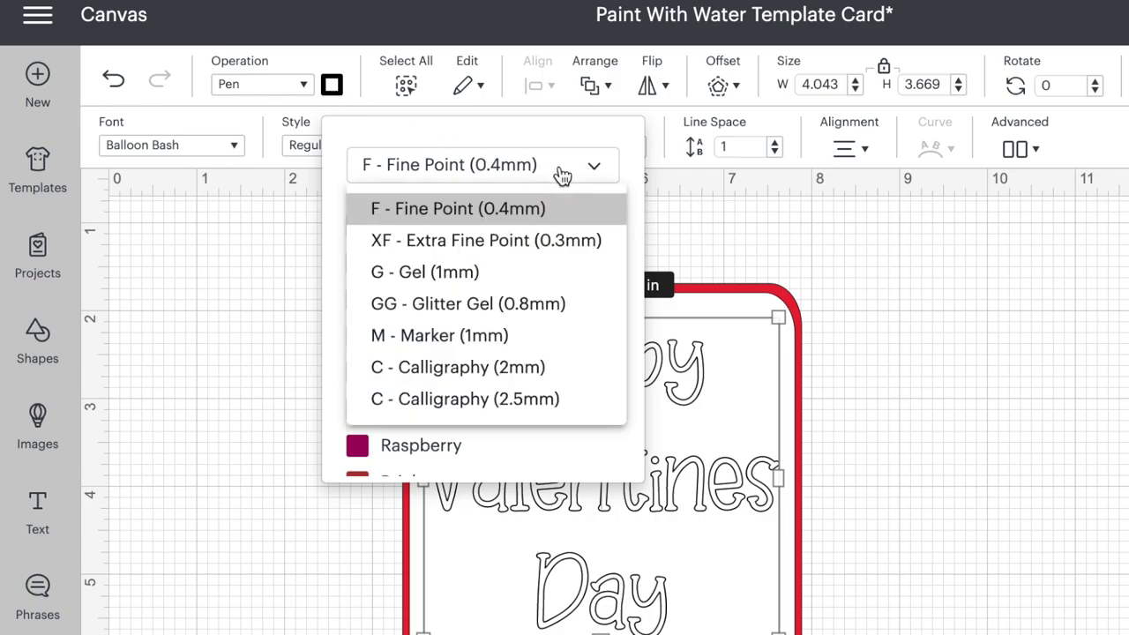
pyautogui.click(523, 336)
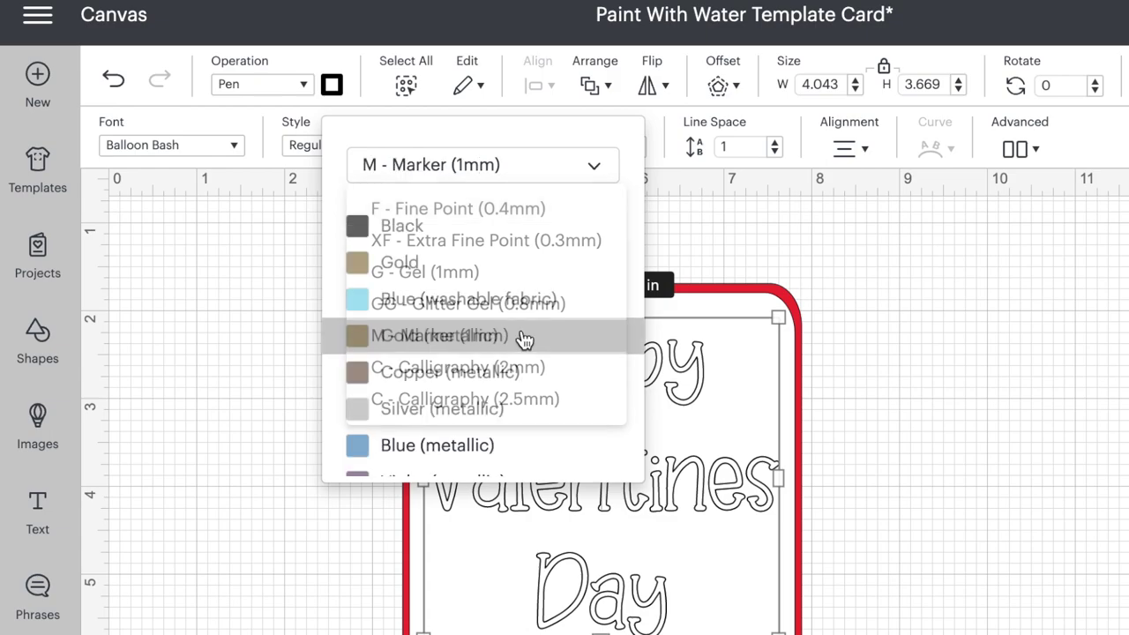
pyautogui.scroll(-10, 527, 336)
pyautogui.scroll(-5, 527, 335)
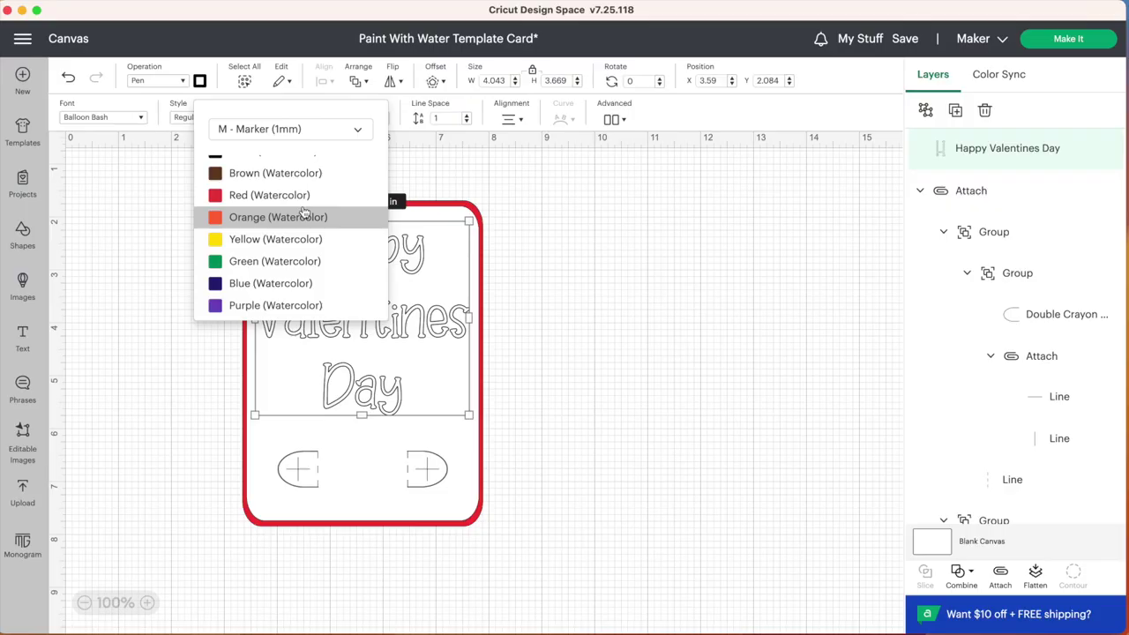
pyautogui.click(301, 199)
pyautogui.click(542, 365)
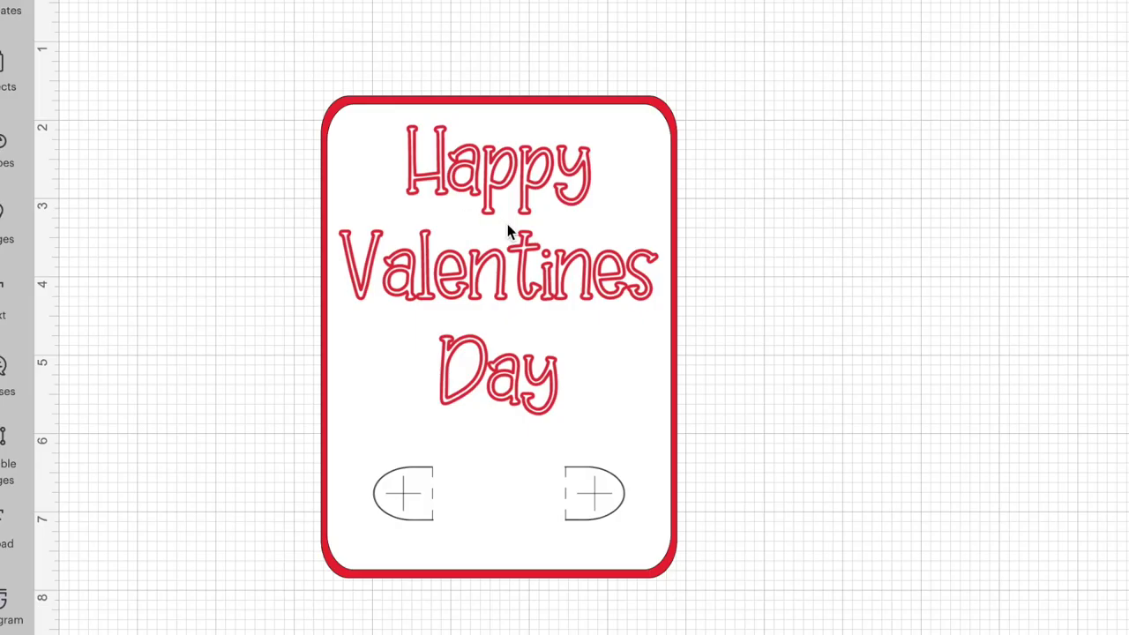
pyautogui.click(531, 287)
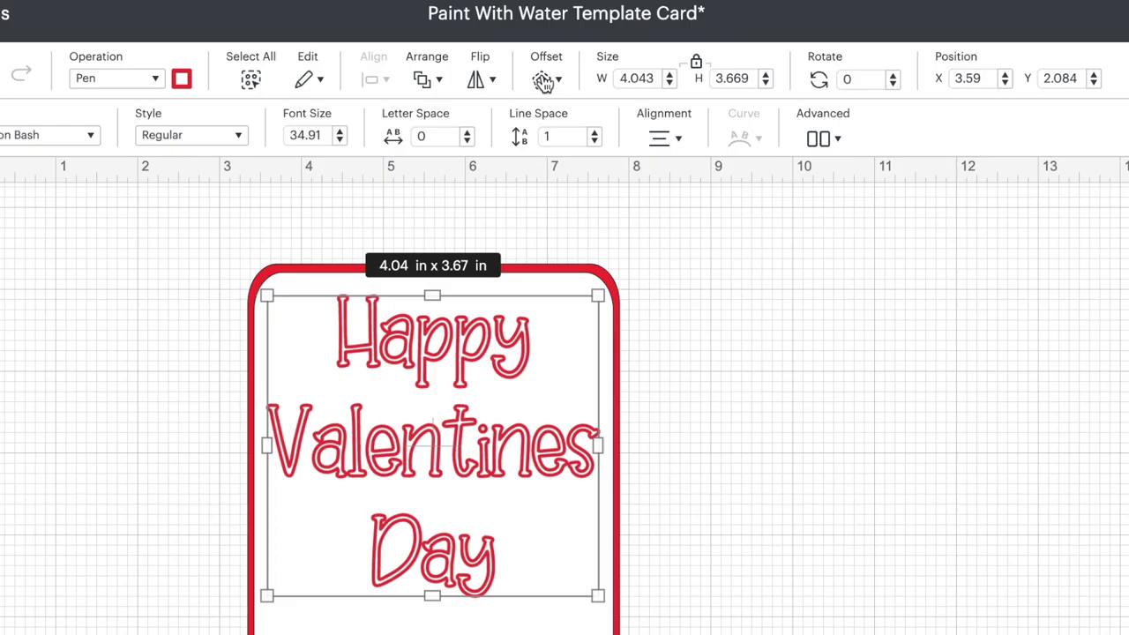
# Create a rounded, welded 0.05 in offset outline around the greeting lettering
pyautogui.click(433, 81)
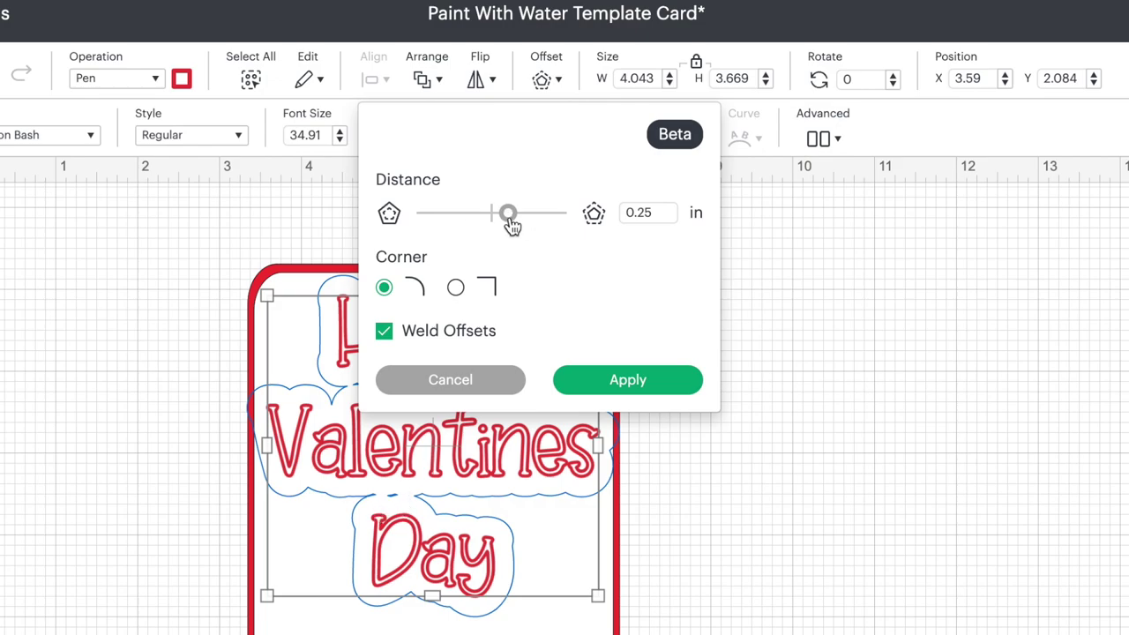
pyautogui.moveTo(512, 227); pyautogui.dragTo(515, 226)
pyautogui.moveTo(514, 224); pyautogui.dragTo(497, 228)
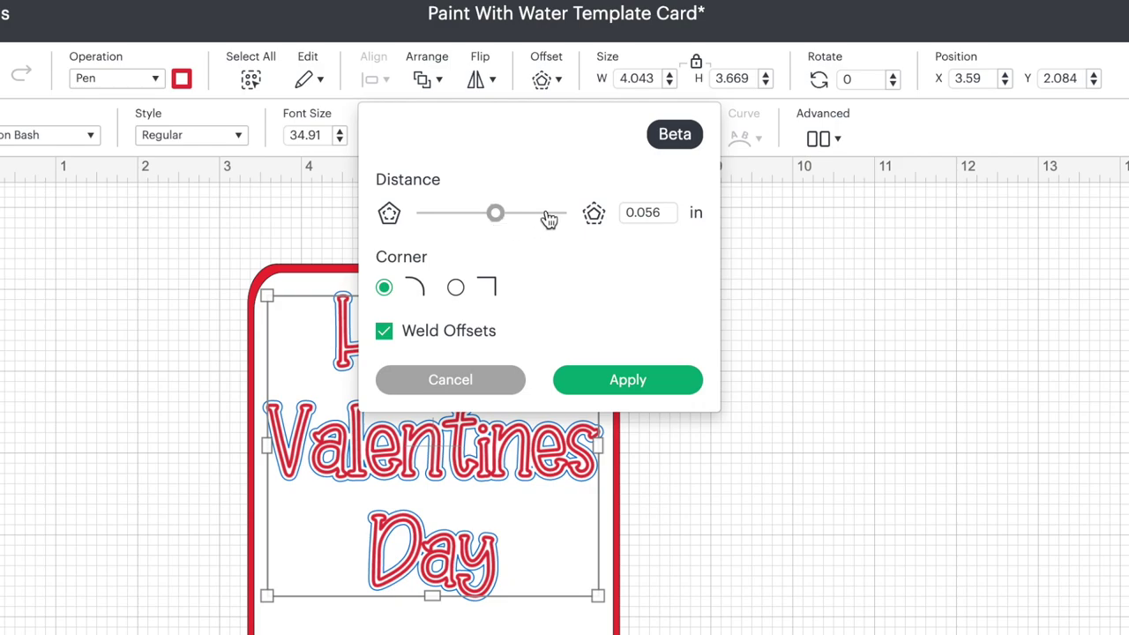
pyautogui.click(667, 214)
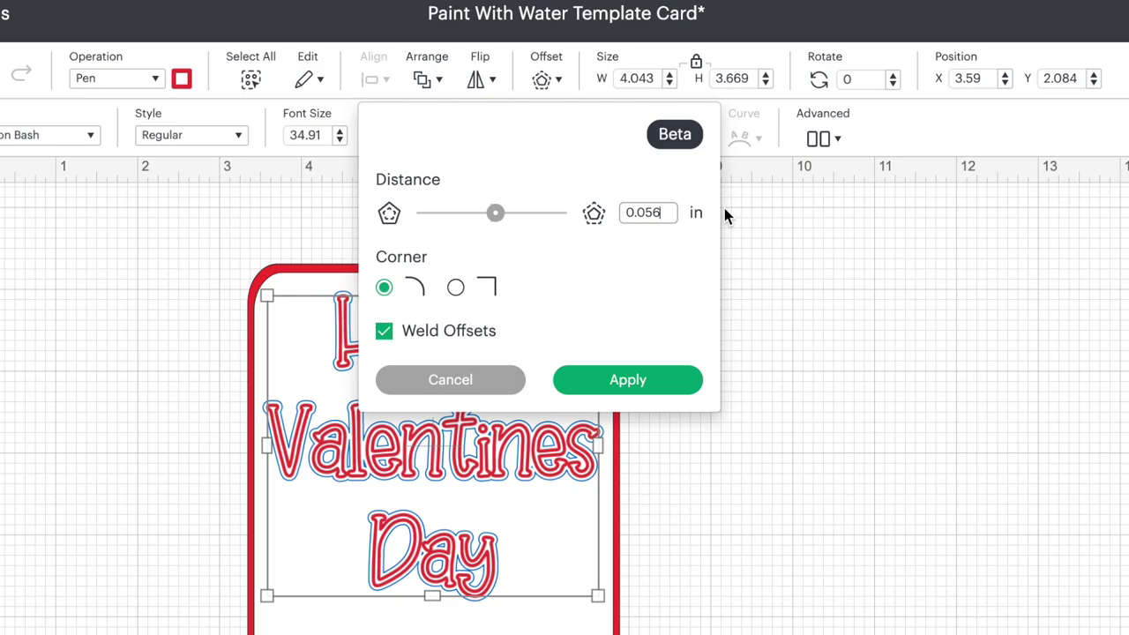
pyautogui.press('BackSpace')
pyautogui.click(633, 388)
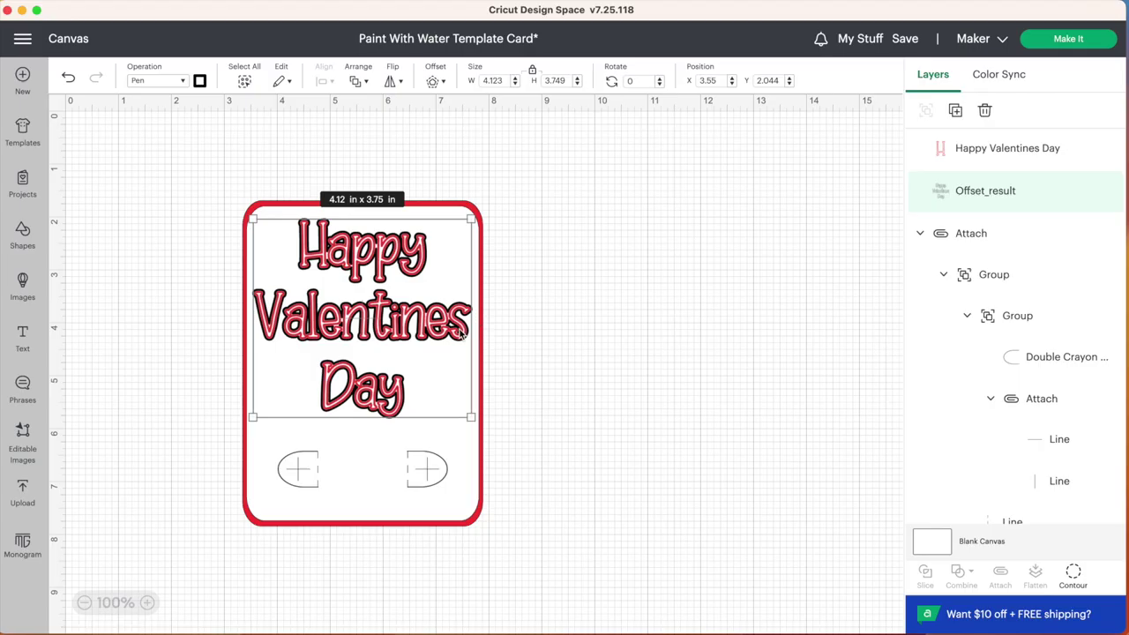
pyautogui.click(655, 445)
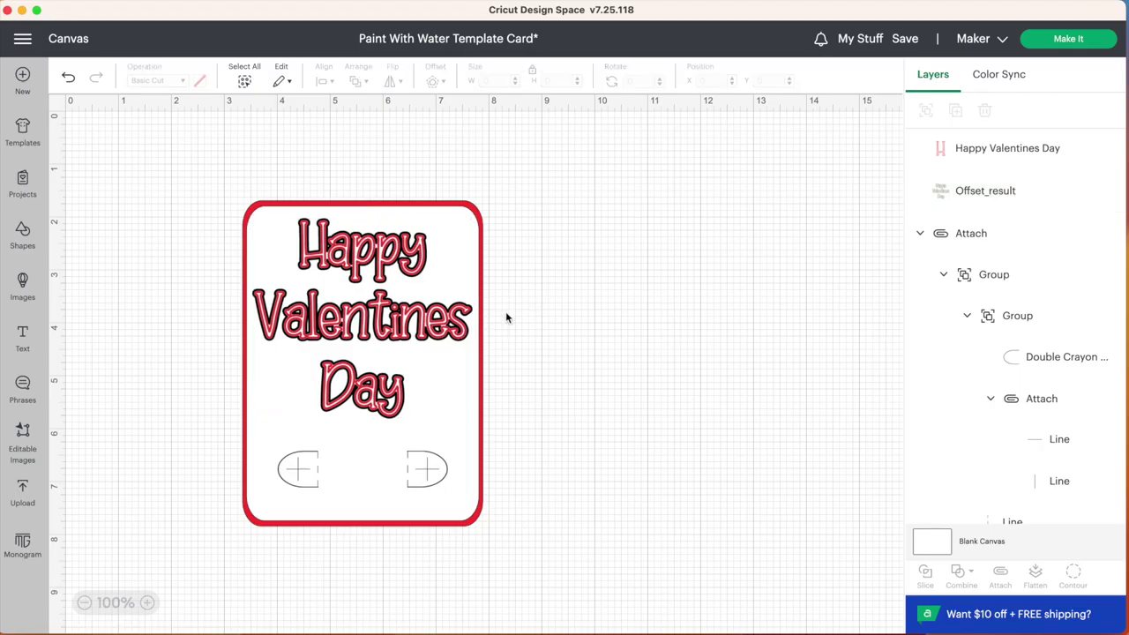
# Move the red text off its outline and insert an apostrophe to read Valentine's
pyautogui.moveTo(399, 327); pyautogui.dragTo(661, 305)
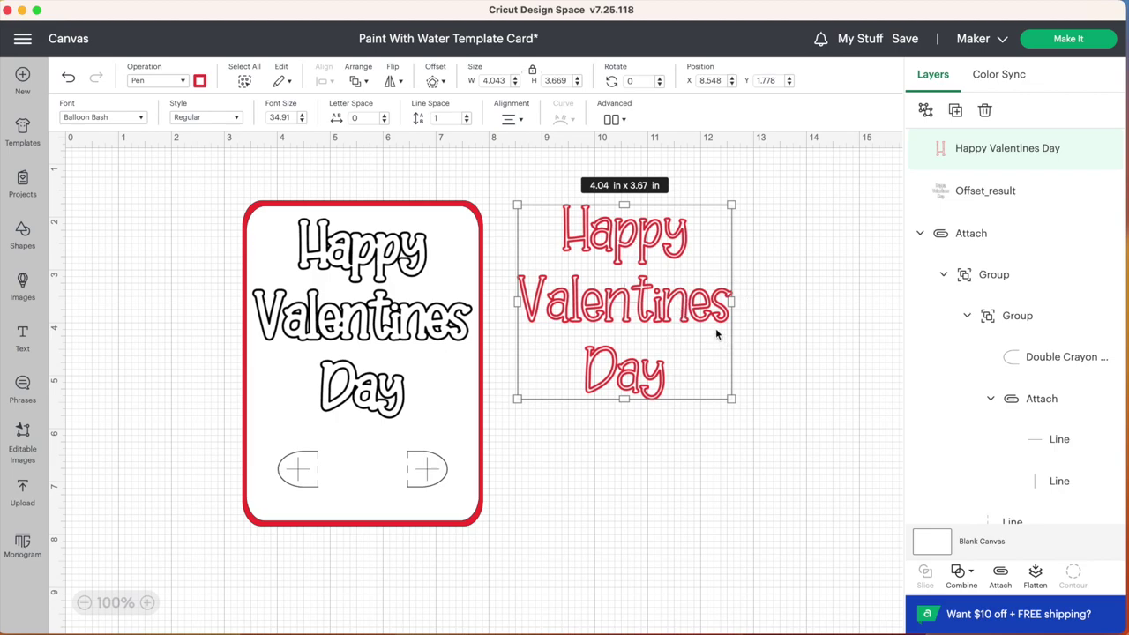
pyautogui.doubleClick(697, 315)
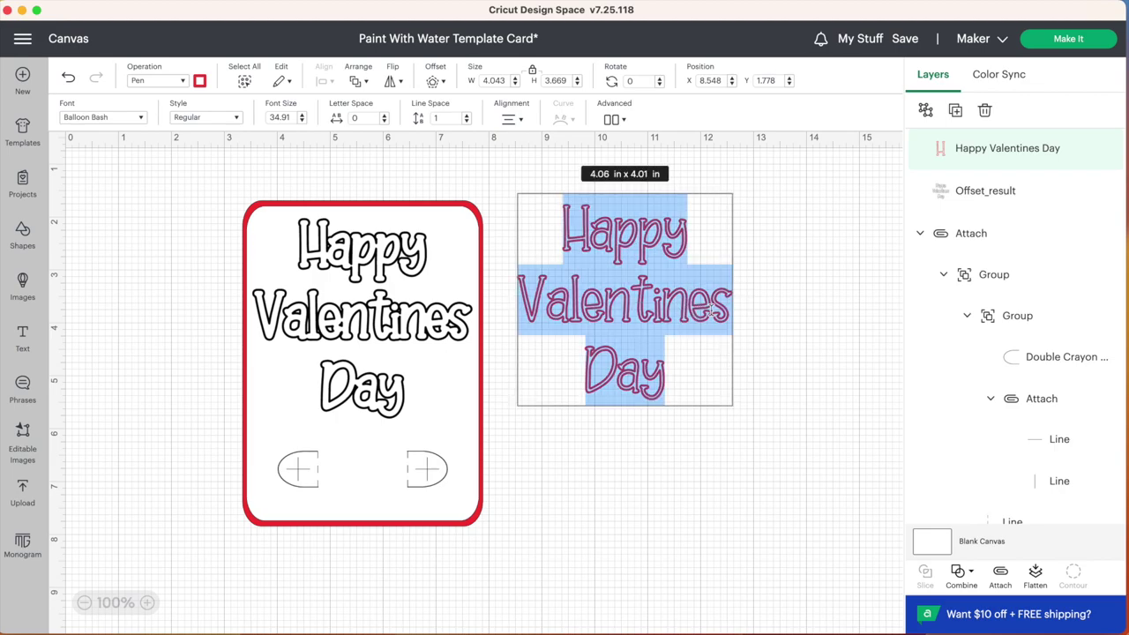
pyautogui.click(716, 305)
pyautogui.write("'")
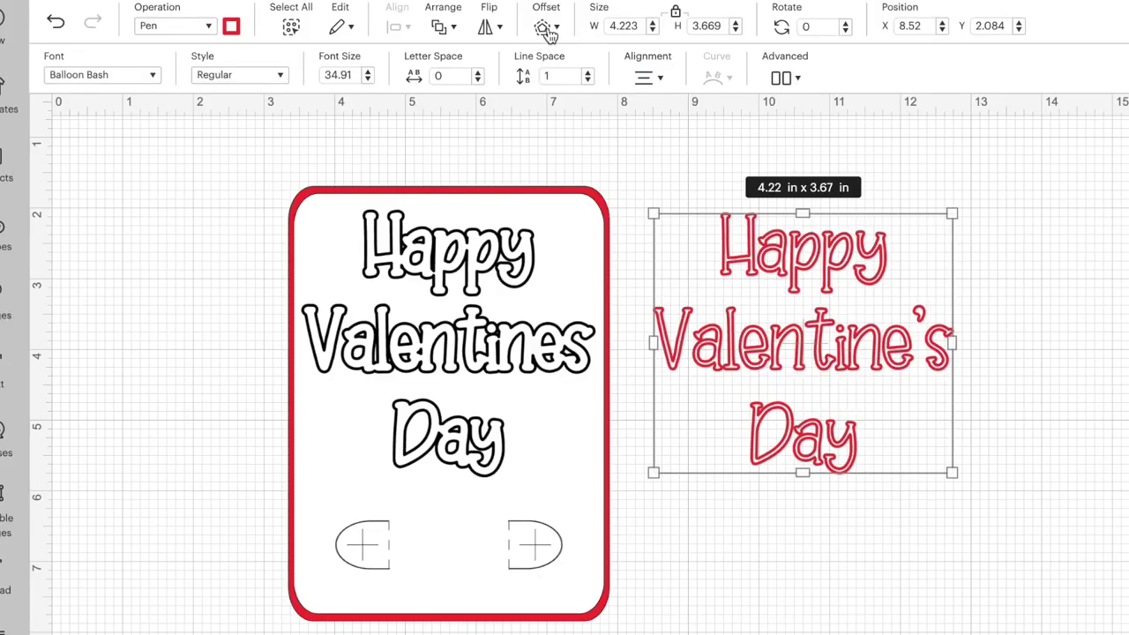
pyautogui.click(546, 28)
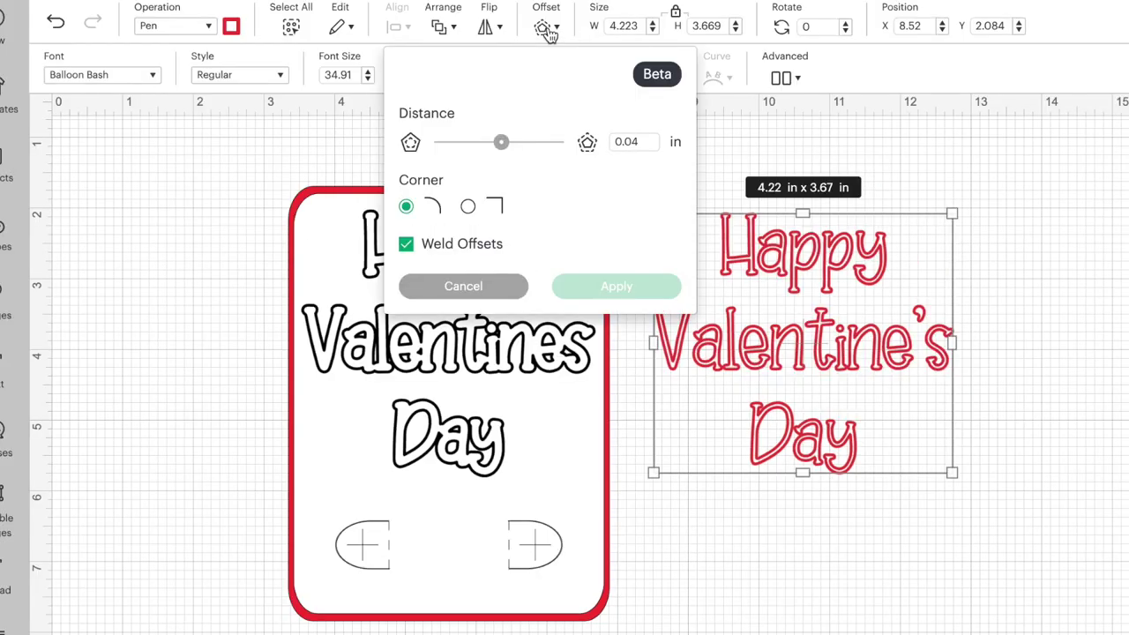
# Make a 0.03 in offset of the corrected greeting and delete the old outline
pyautogui.click(642, 142)
pyautogui.press('BackSpace')
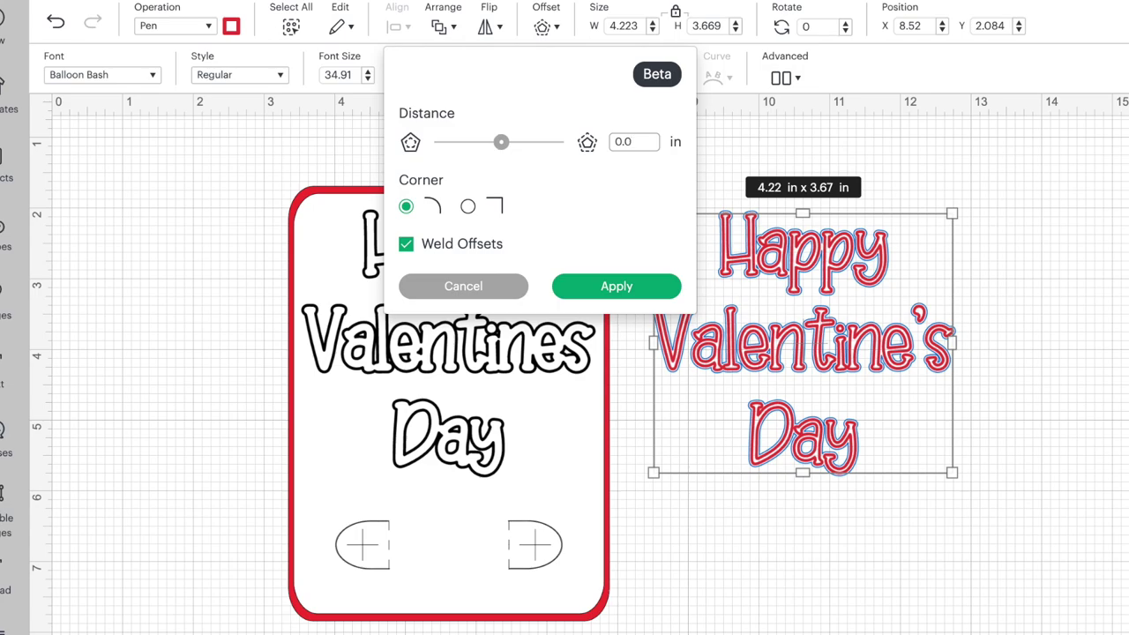
pyautogui.click(633, 289)
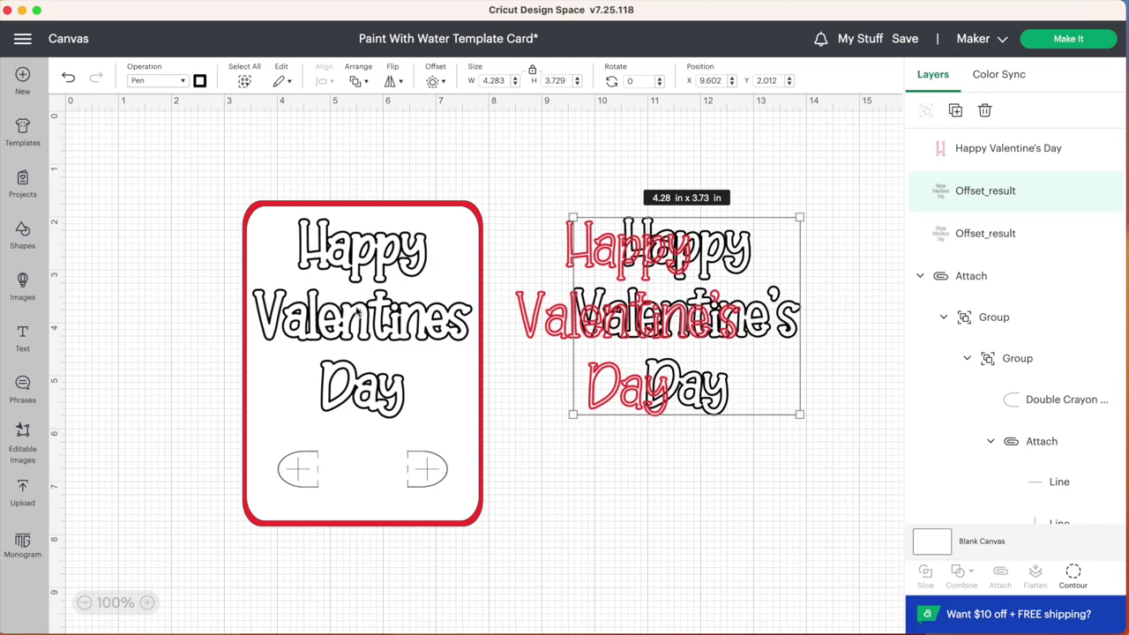
pyautogui.click(358, 310)
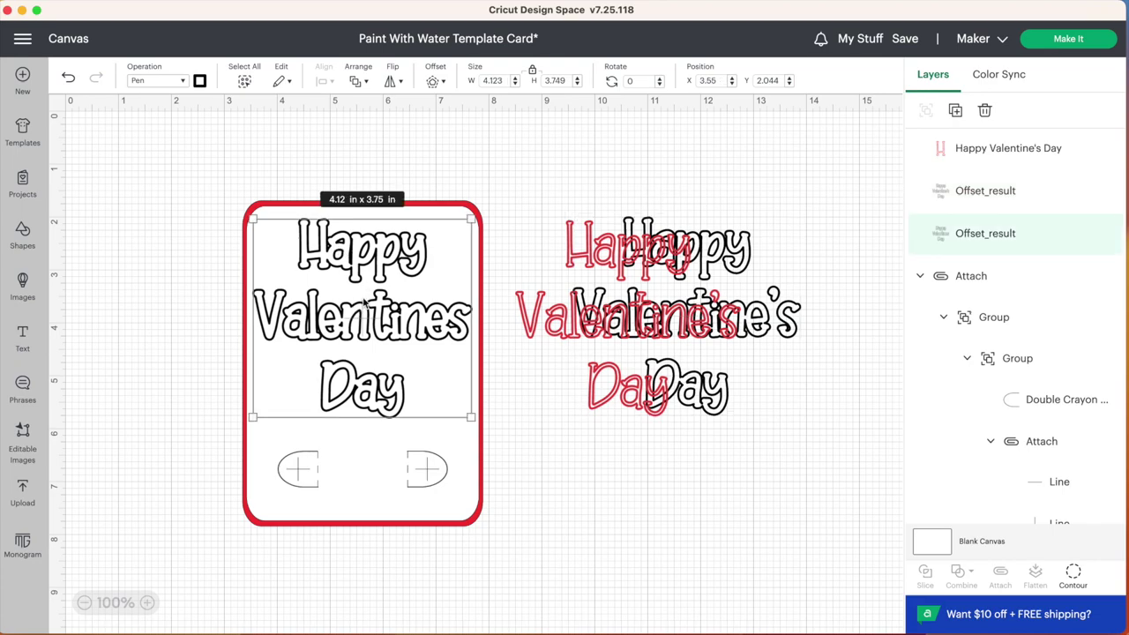
pyautogui.press('Delete')
# Move the new outline onto the card at 4.1 x 3.57 in and delete the red text
pyautogui.moveTo(772, 322); pyautogui.dragTo(436, 328)
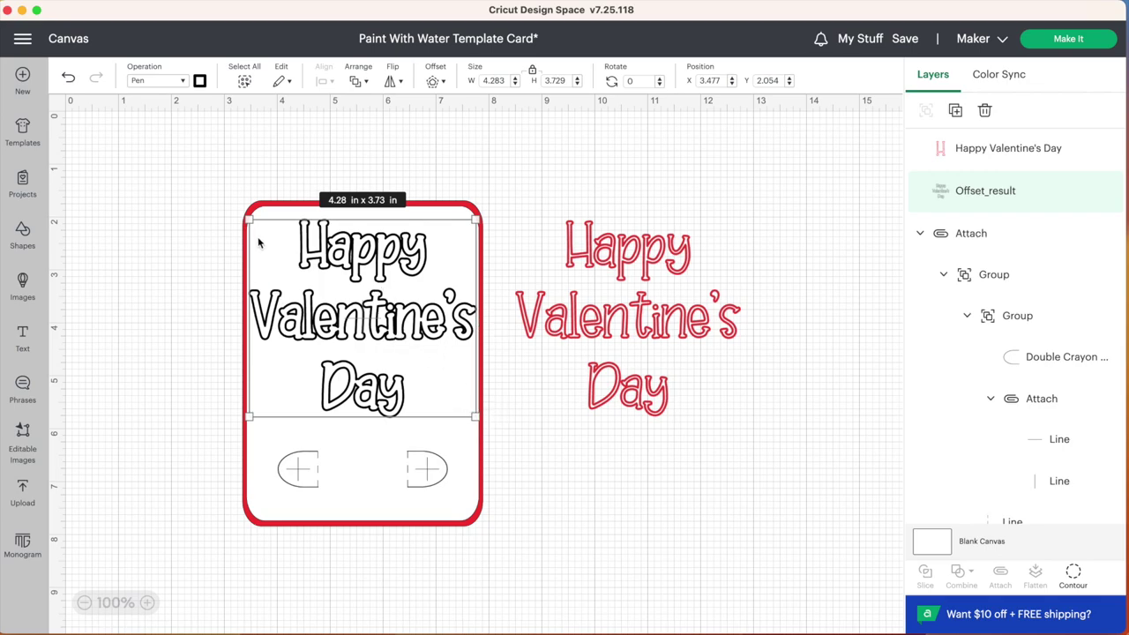
pyautogui.moveTo(476, 418)
pyautogui.mouseDown()
pyautogui.moveTo(462, 401)
pyautogui.moveTo(470, 411)
pyautogui.mouseUp()
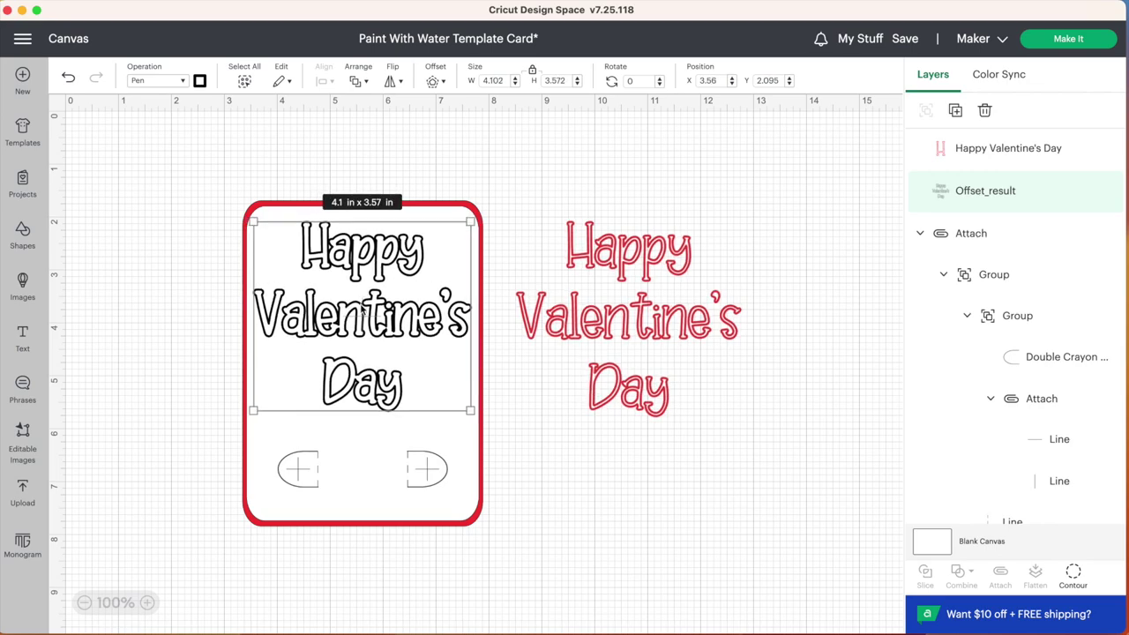
pyautogui.click(677, 278)
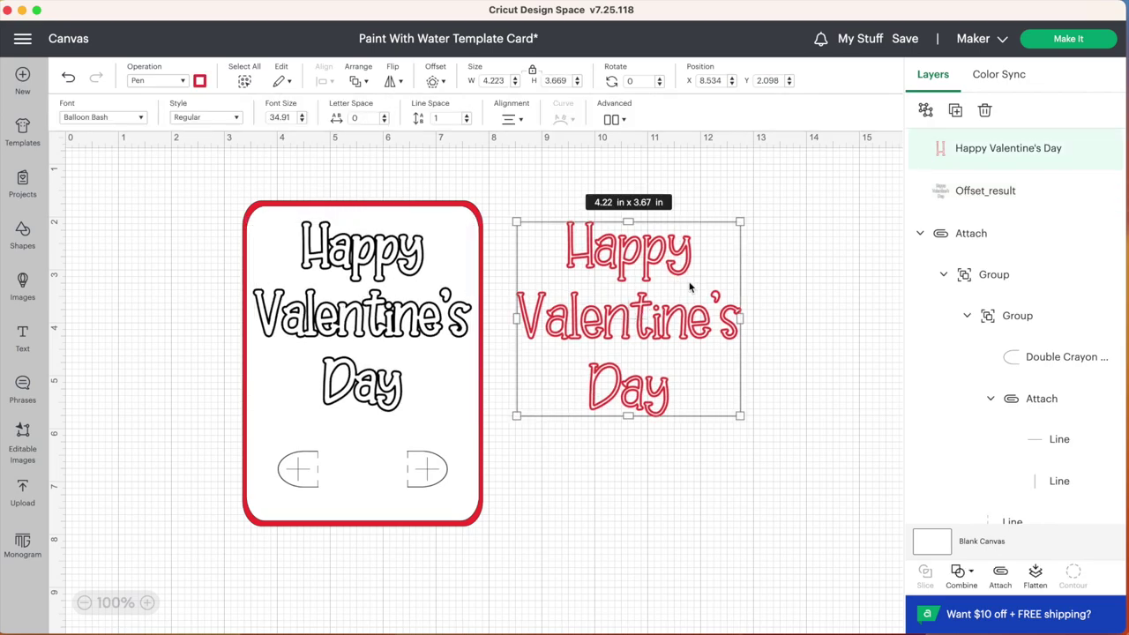
pyautogui.press('Delete')
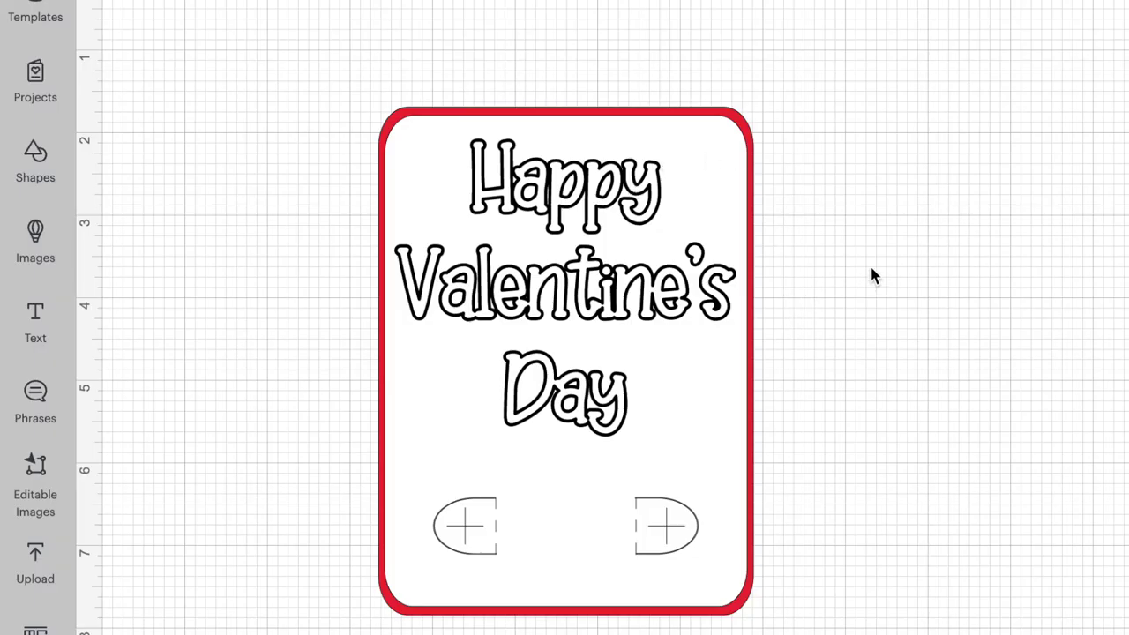
# Insert a heart shape and shrink it to a small size beside the card
pyautogui.click(38, 157)
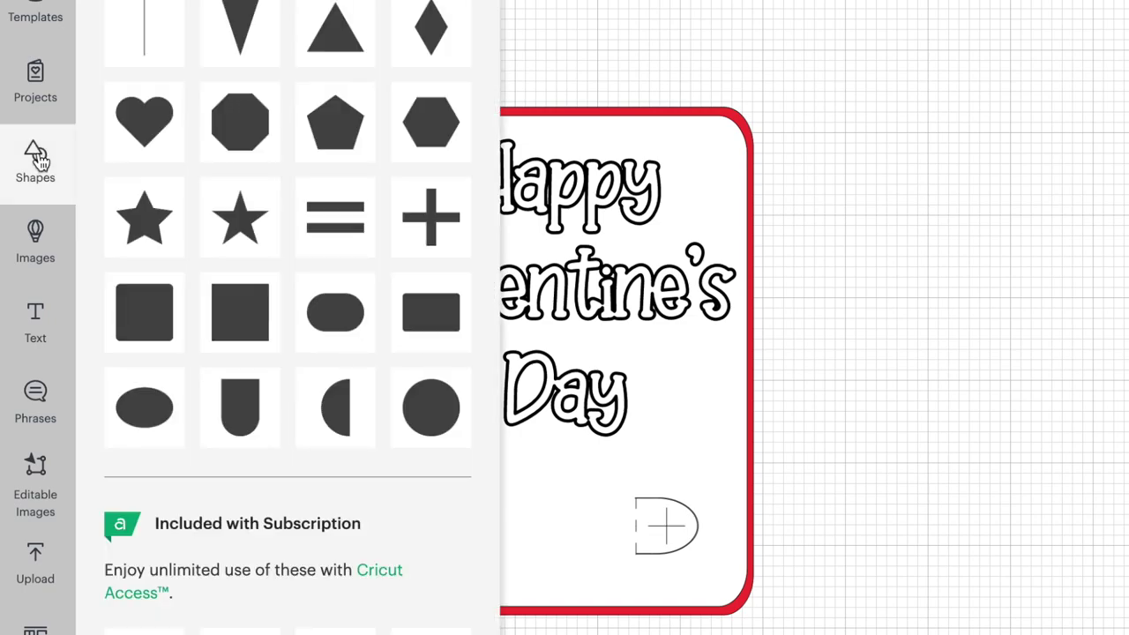
pyautogui.click(152, 128)
pyautogui.moveTo(225, 79); pyautogui.dragTo(806, 305)
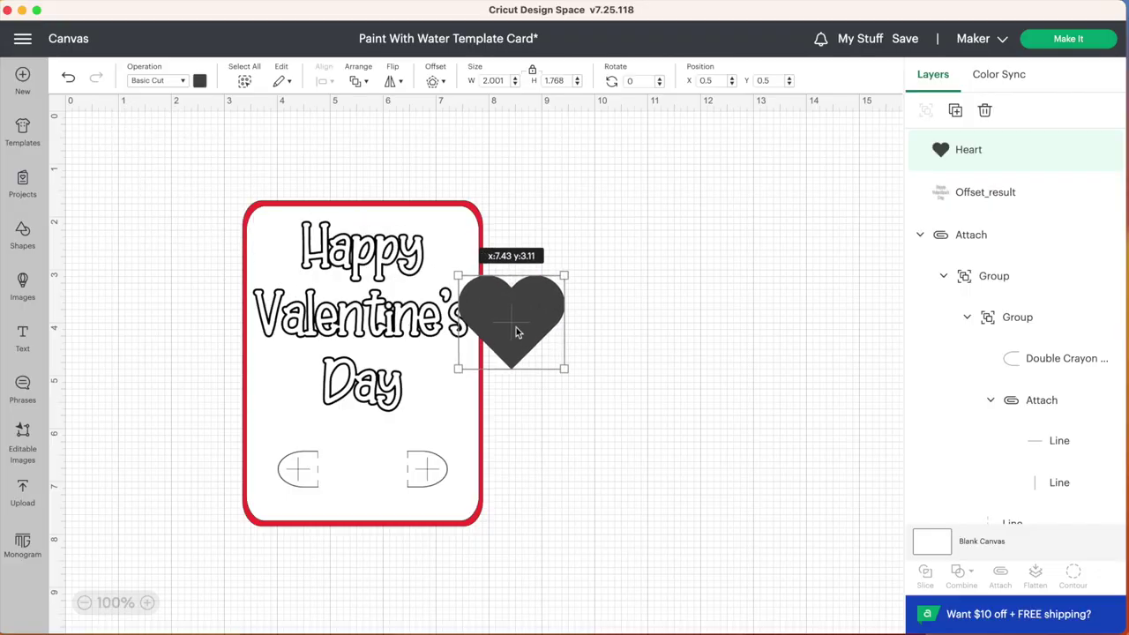
pyautogui.moveTo(530, 351); pyautogui.dragTo(484, 236)
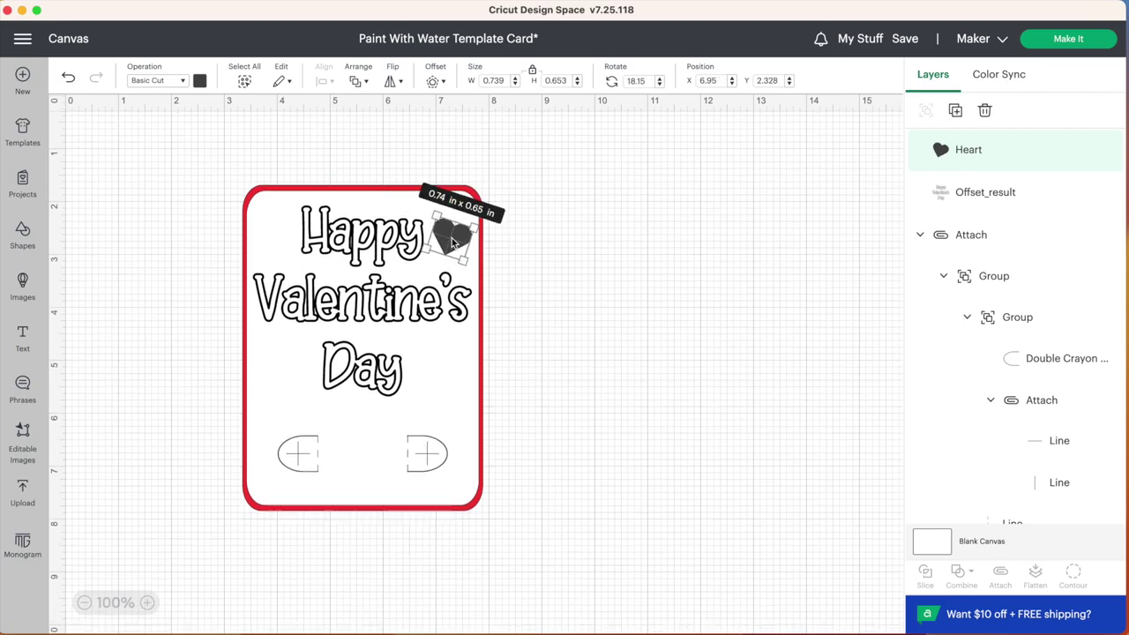
pyautogui.click(537, 284)
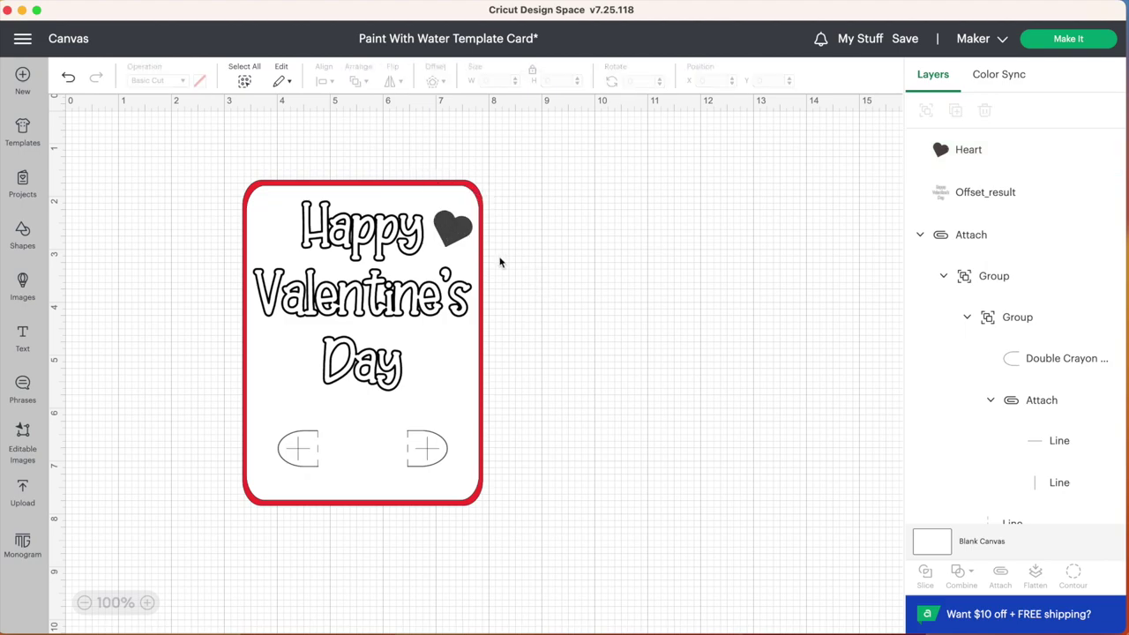
pyautogui.click(451, 233)
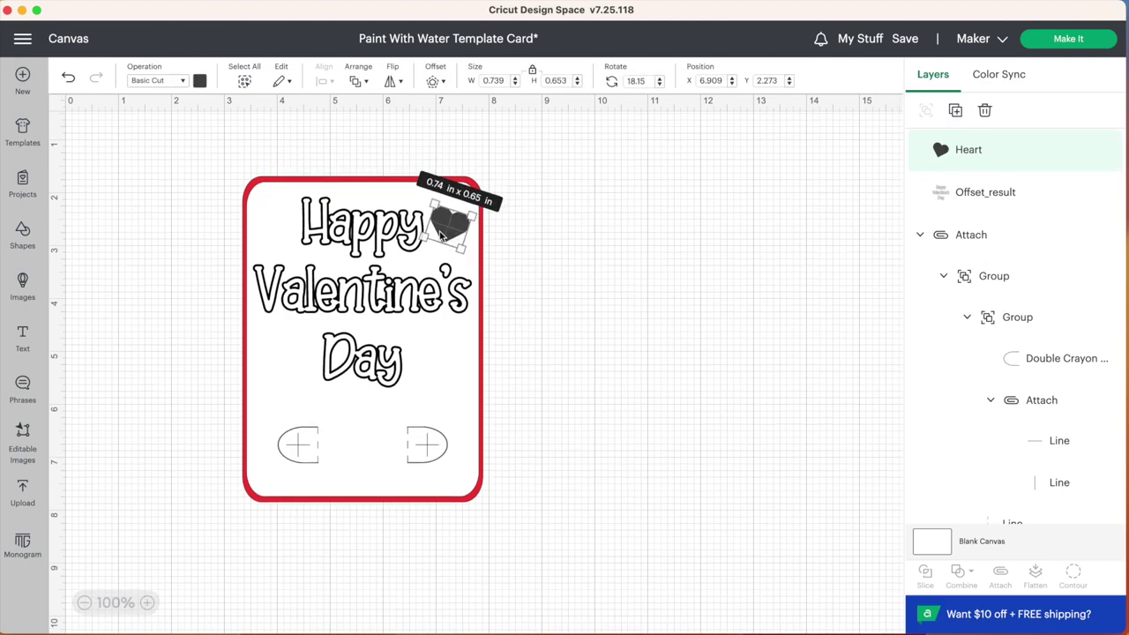
# Duplicate the heart three times and place tilted copies beside Day and Happy
pyautogui.click(955, 111)
pyautogui.click(955, 110)
pyautogui.click(955, 110)
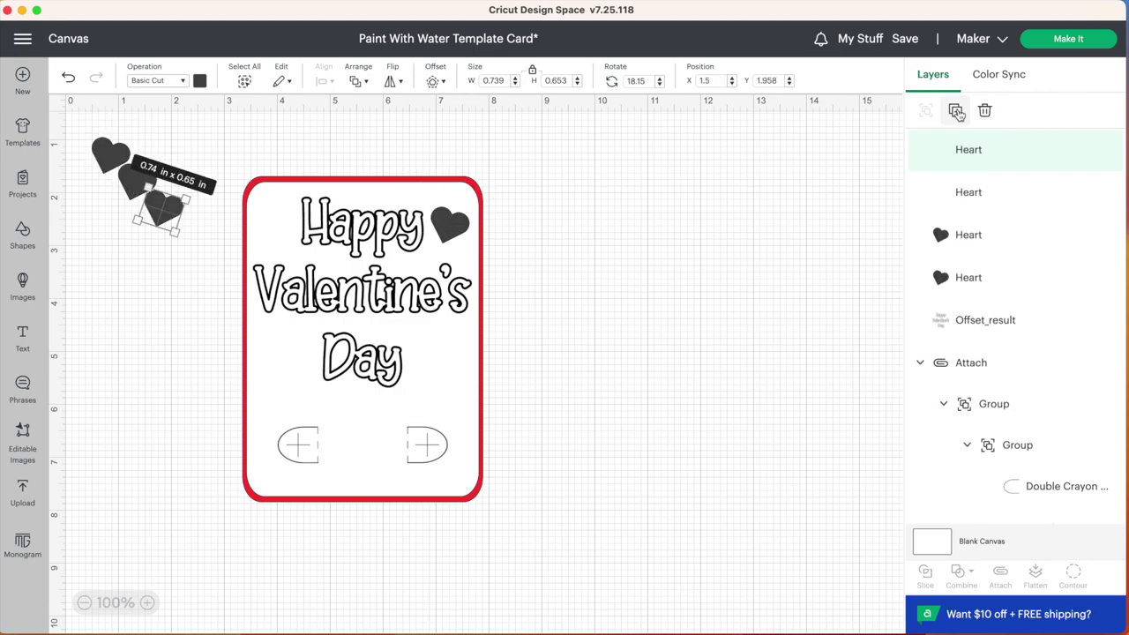
pyautogui.click(955, 110)
pyautogui.moveTo(91, 149); pyautogui.dragTo(315, 369)
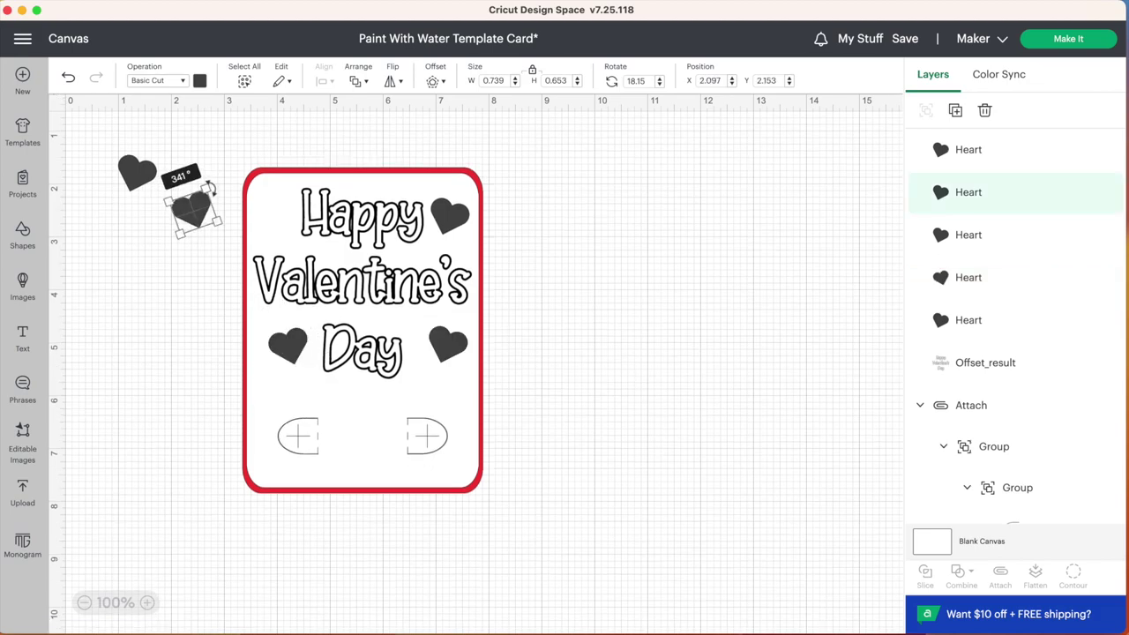
pyautogui.moveTo(206, 220); pyautogui.dragTo(297, 225)
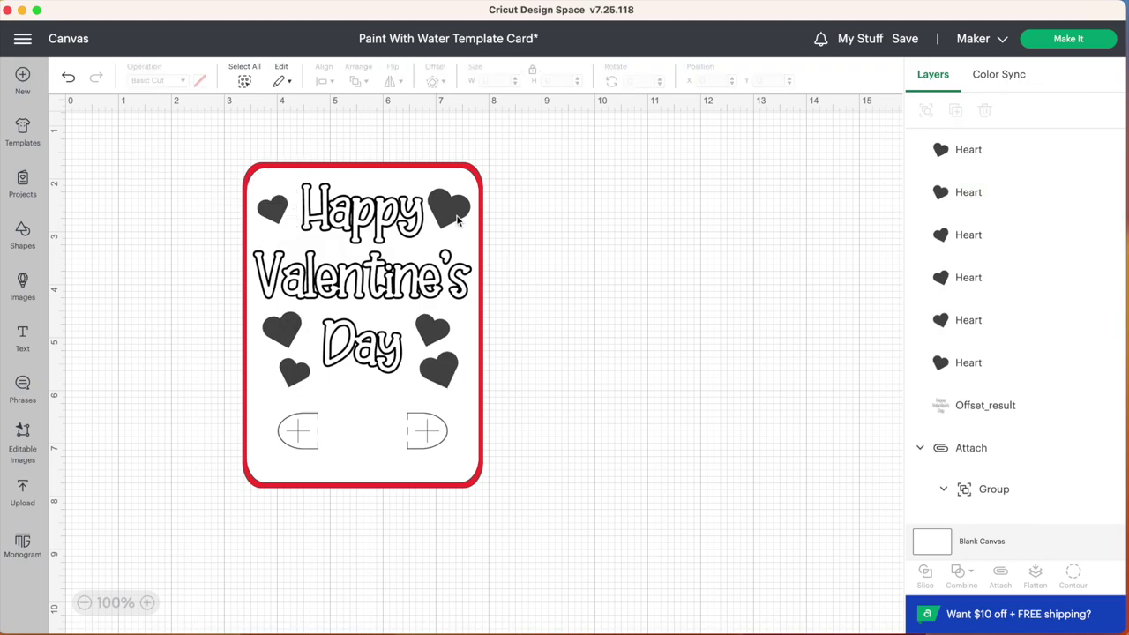
pyautogui.click(457, 220)
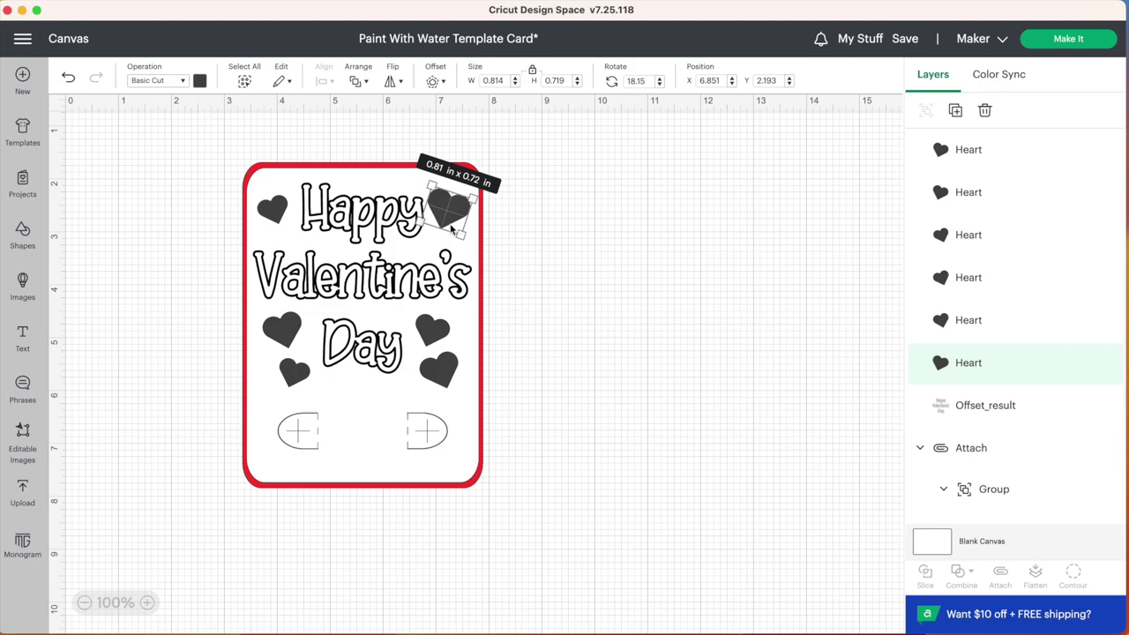
# Make the selected heart draw with a 1mm marker in Purple (Watercolor)
pyautogui.click(154, 80)
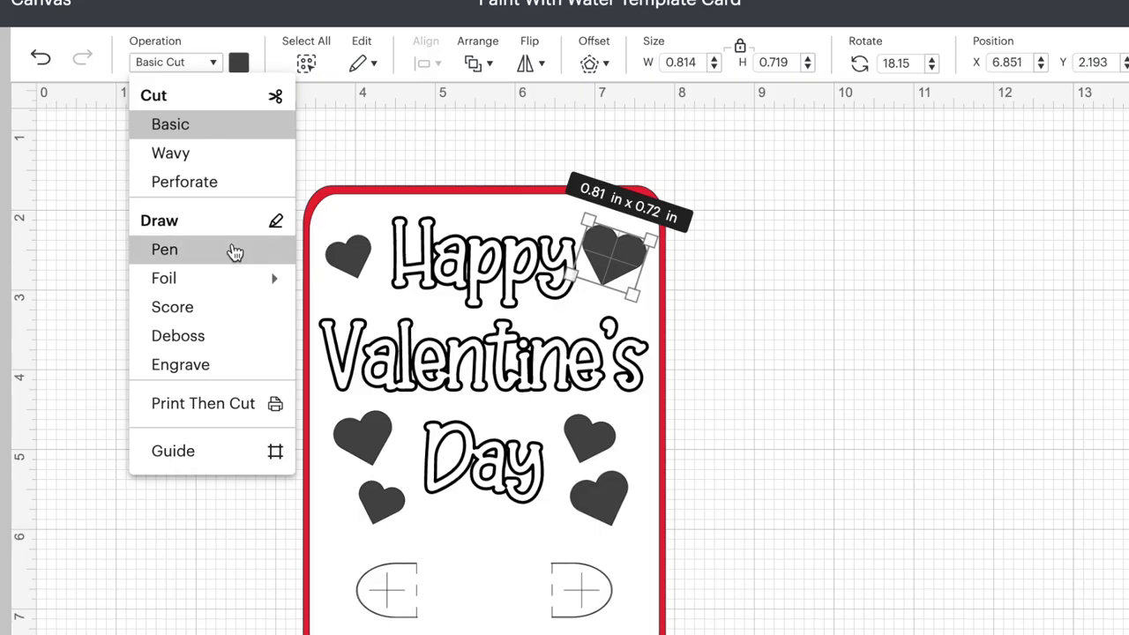
pyautogui.click(234, 252)
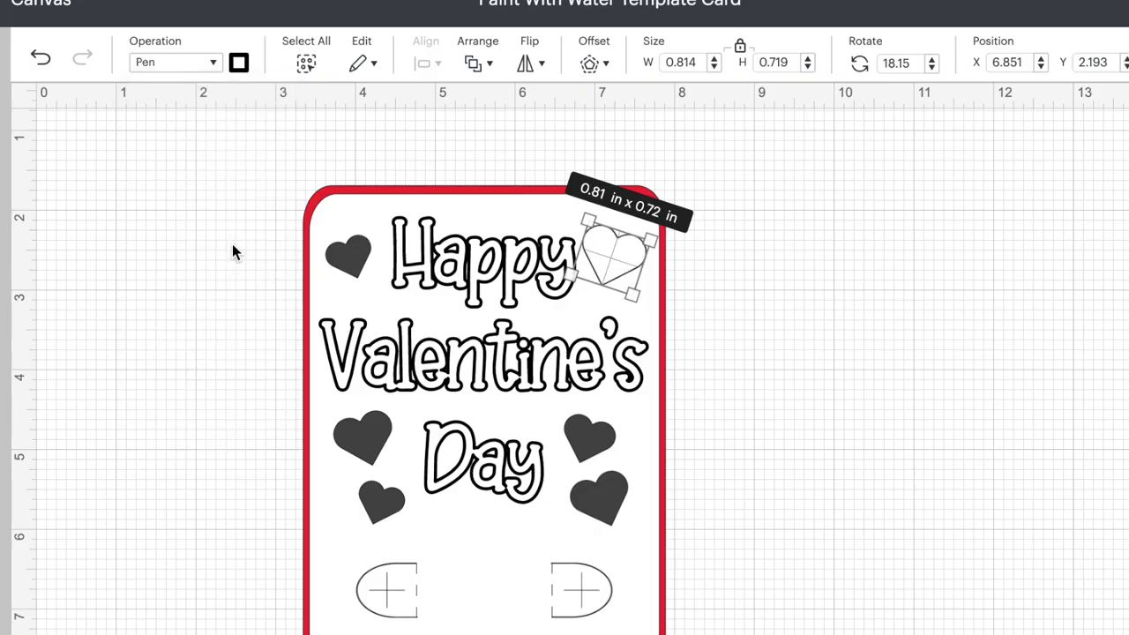
pyautogui.click(238, 63)
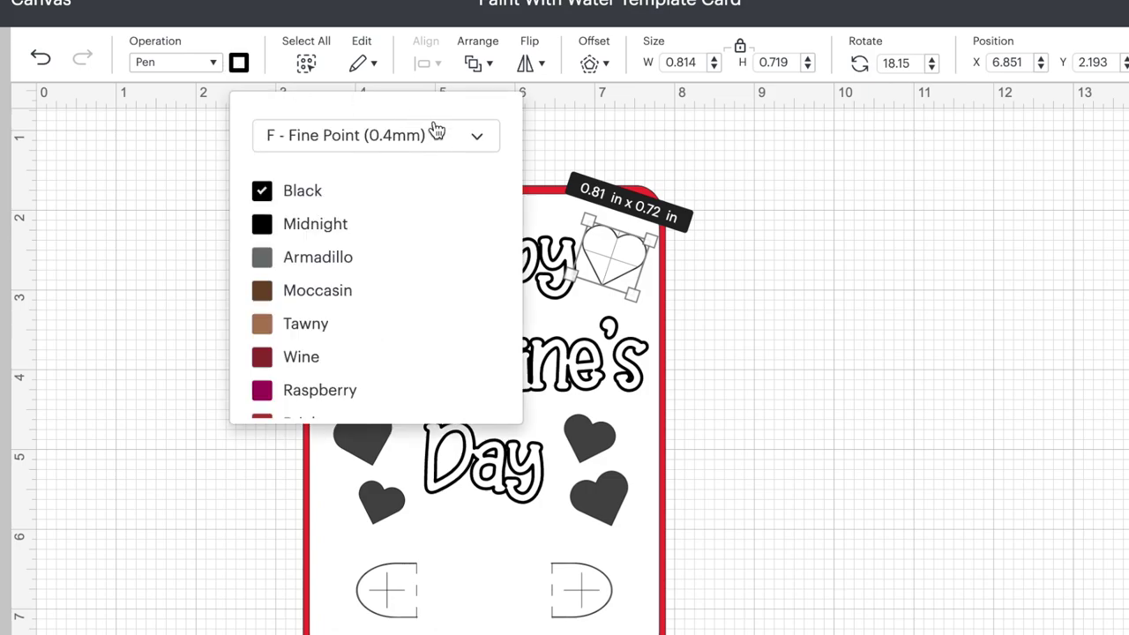
pyautogui.click(456, 144)
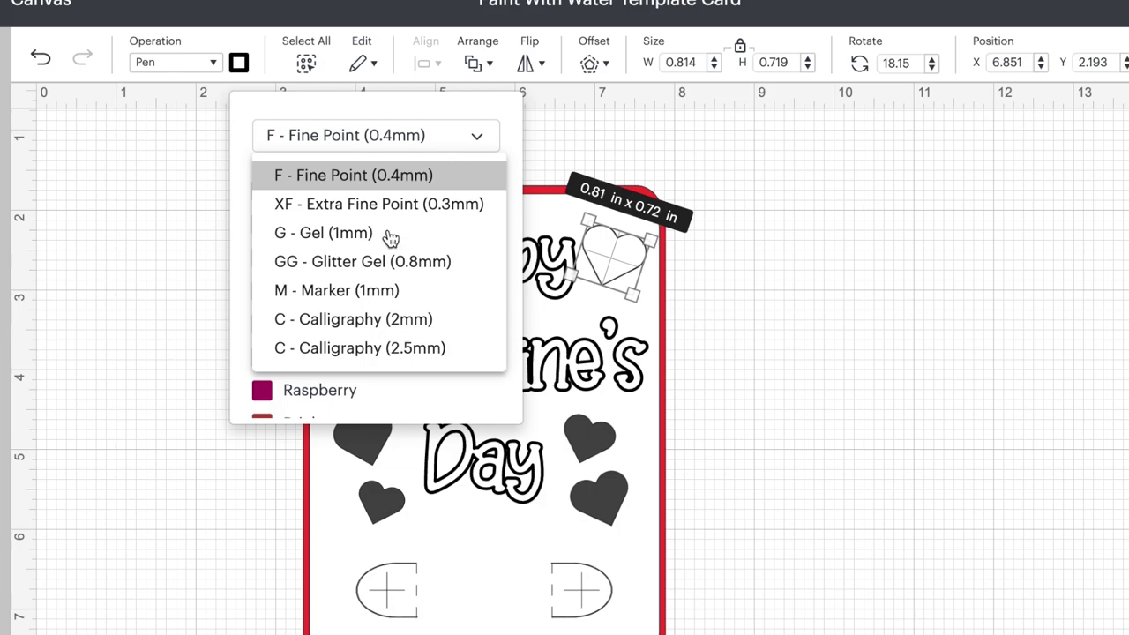
pyautogui.click(378, 293)
pyautogui.scroll(-5, 379, 295)
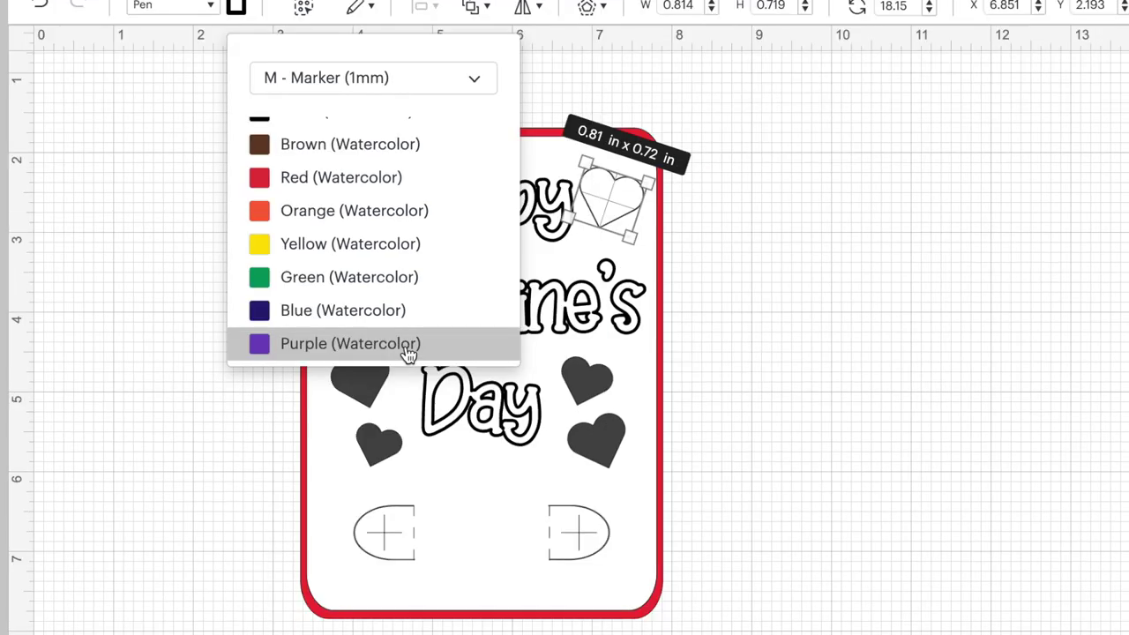
pyautogui.click(408, 353)
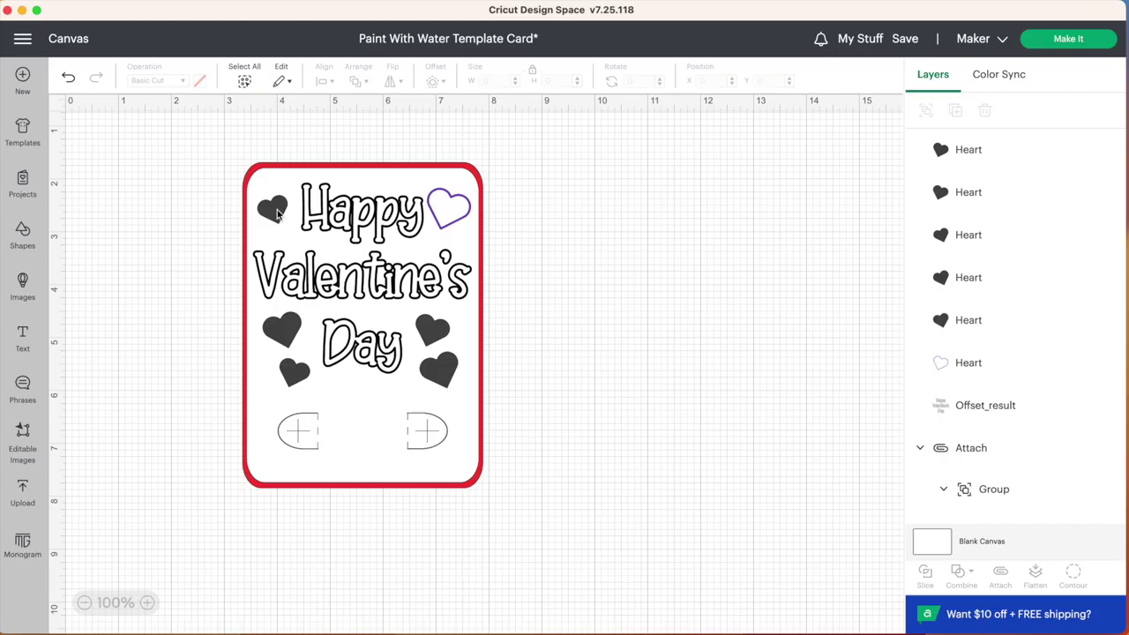
# Set the top-left heart to draw as a Green (Watercolor) pen outline
pyautogui.click(348, 199)
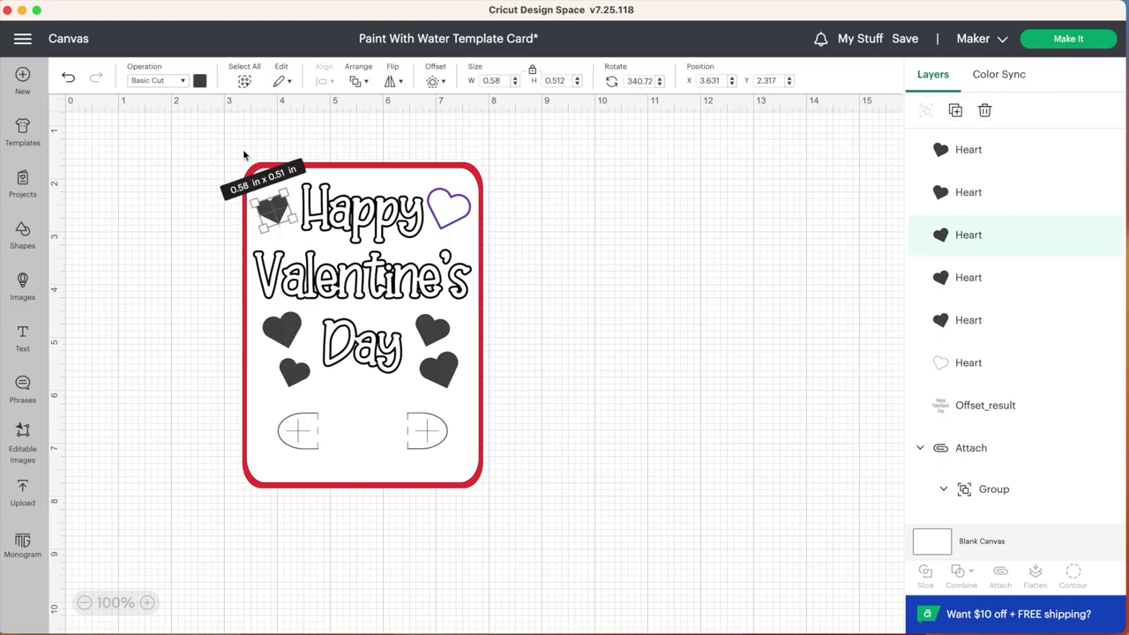
pyautogui.click(165, 82)
pyautogui.click(166, 203)
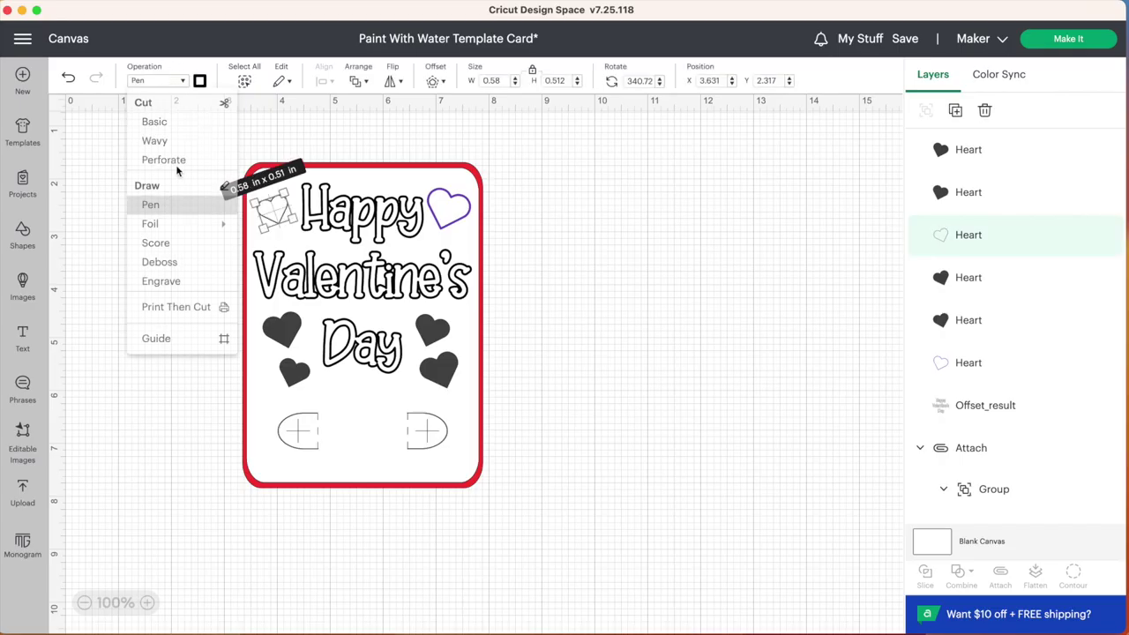
pyautogui.click(200, 82)
pyautogui.scroll(-10, 277, 264)
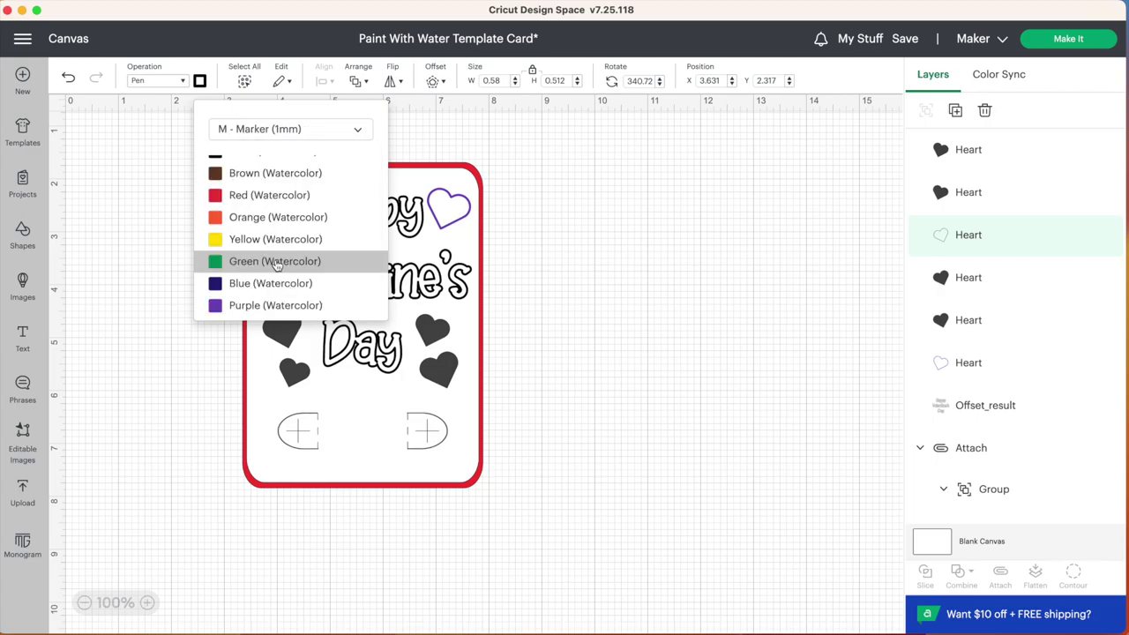
pyautogui.click(277, 264)
pyautogui.click(536, 287)
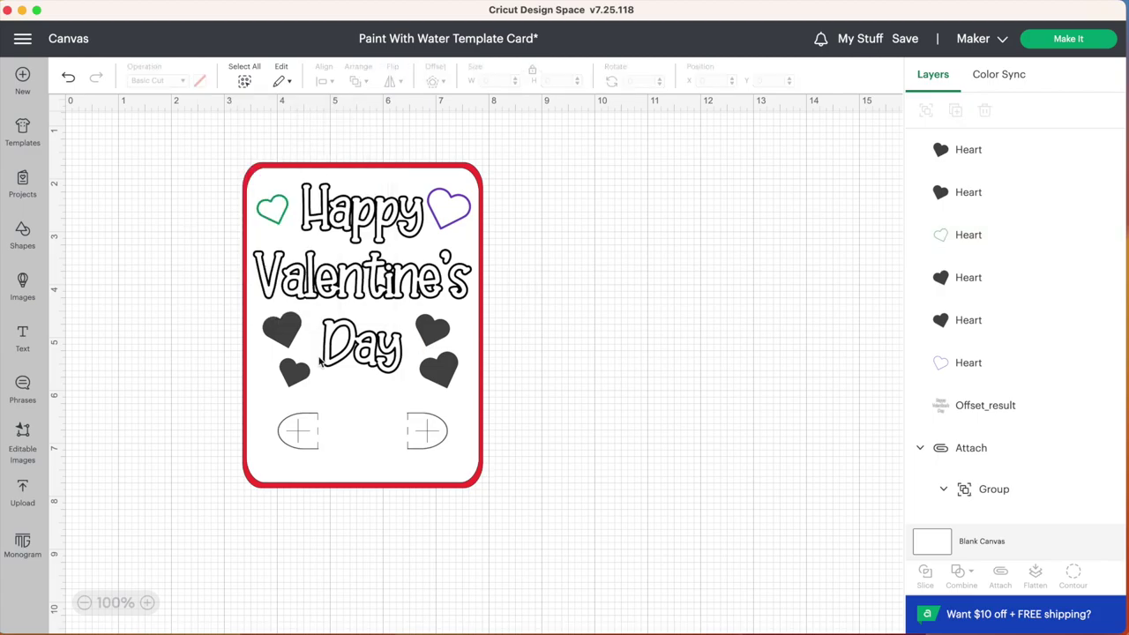
# Switch the dark heart left of Day to a pen-drawn outline
pyautogui.click(287, 342)
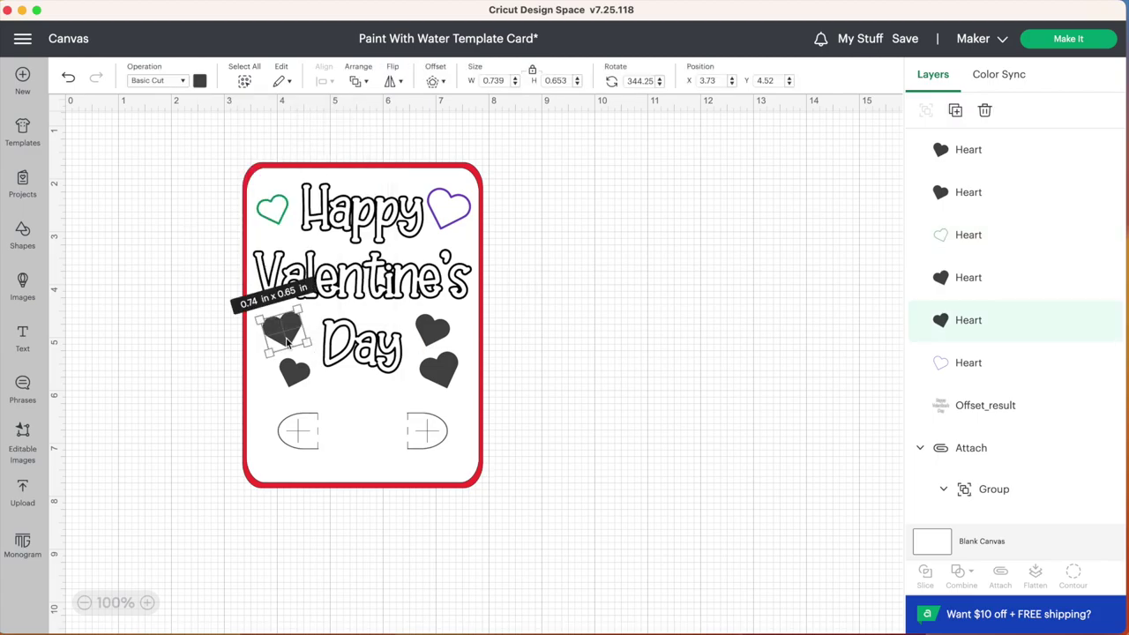
pyautogui.click(173, 83)
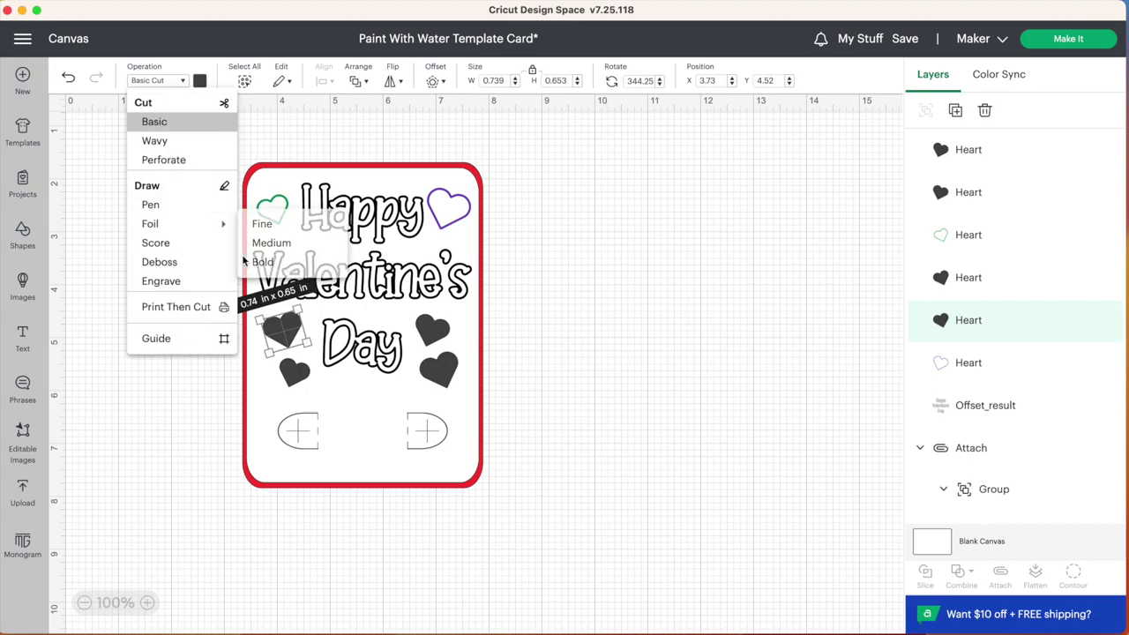
pyautogui.click(177, 206)
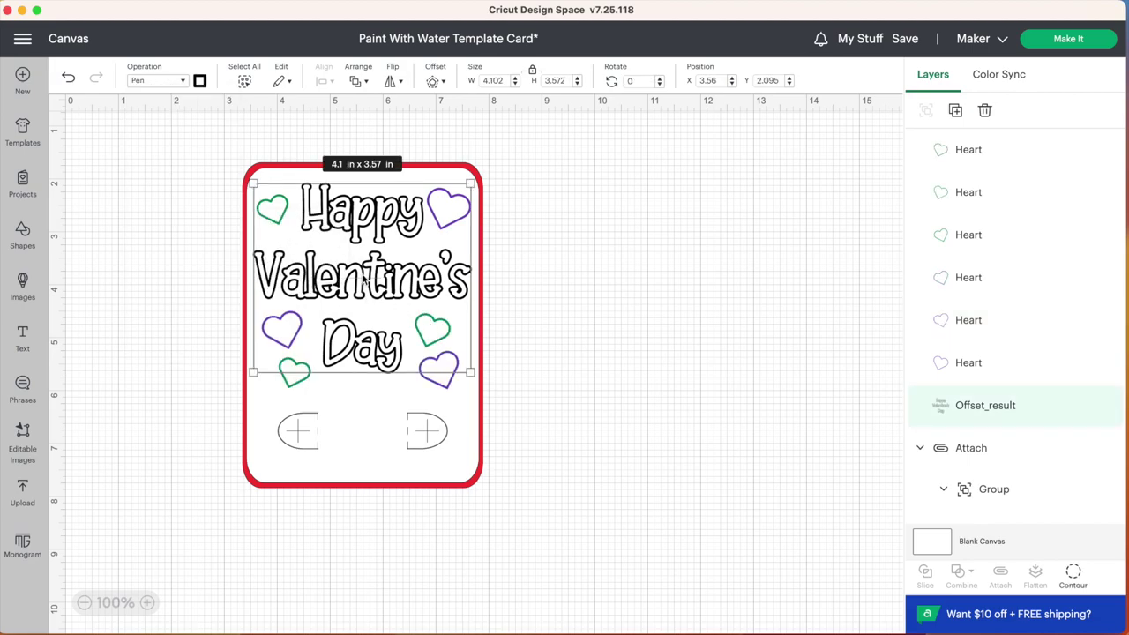
# Change the greeting outline's pen type to G - Gel (1mm)
pyautogui.click(200, 80)
pyautogui.click(302, 130)
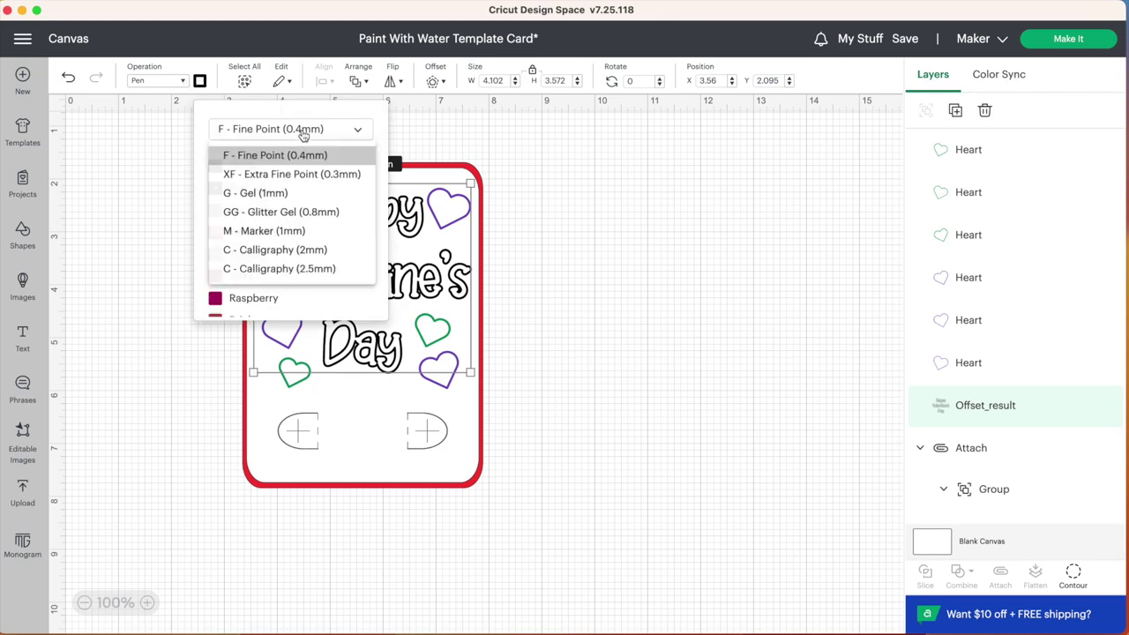
pyautogui.click(294, 192)
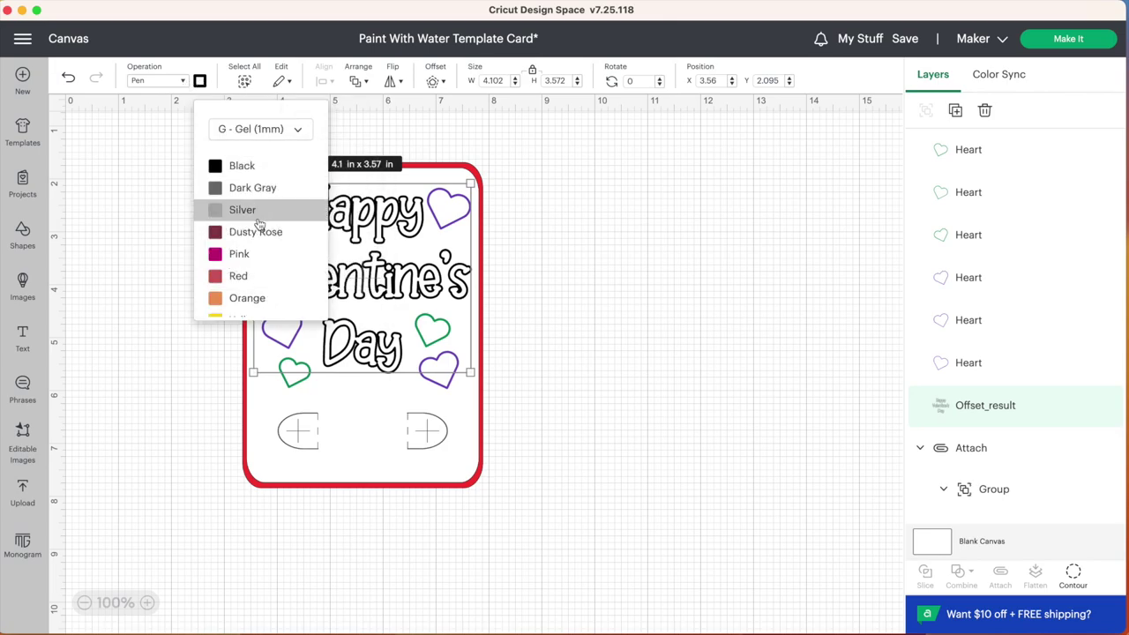
pyautogui.scroll(-5, 259, 222)
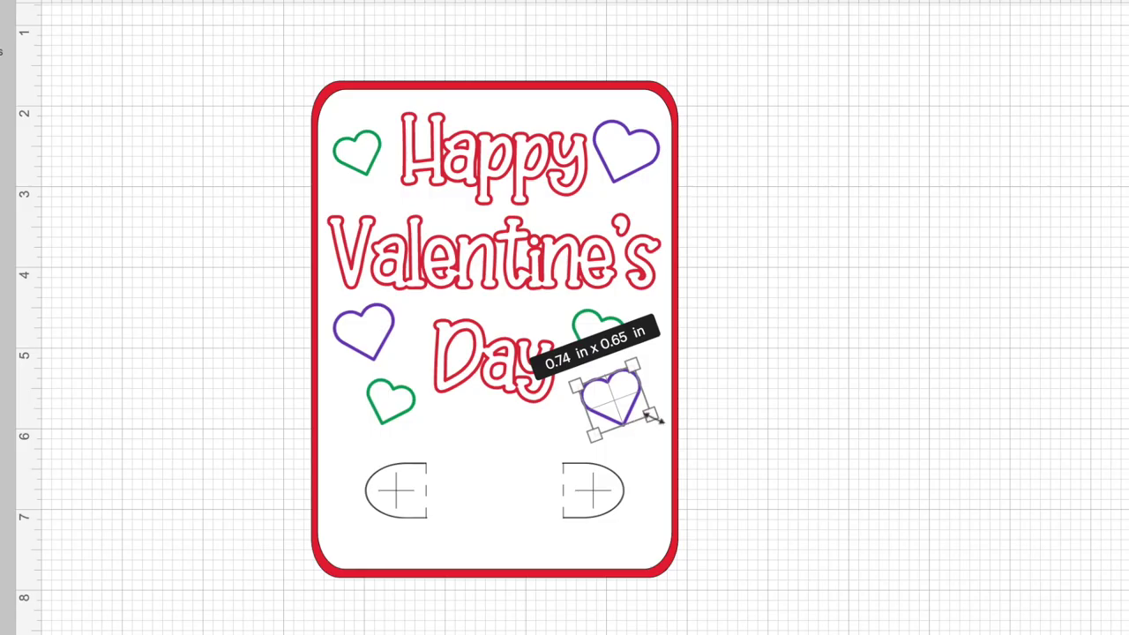
# Enlarge the purple heart beside Day to 0.82 x 0.73 in
pyautogui.moveTo(654, 418); pyautogui.dragTo(661, 423)
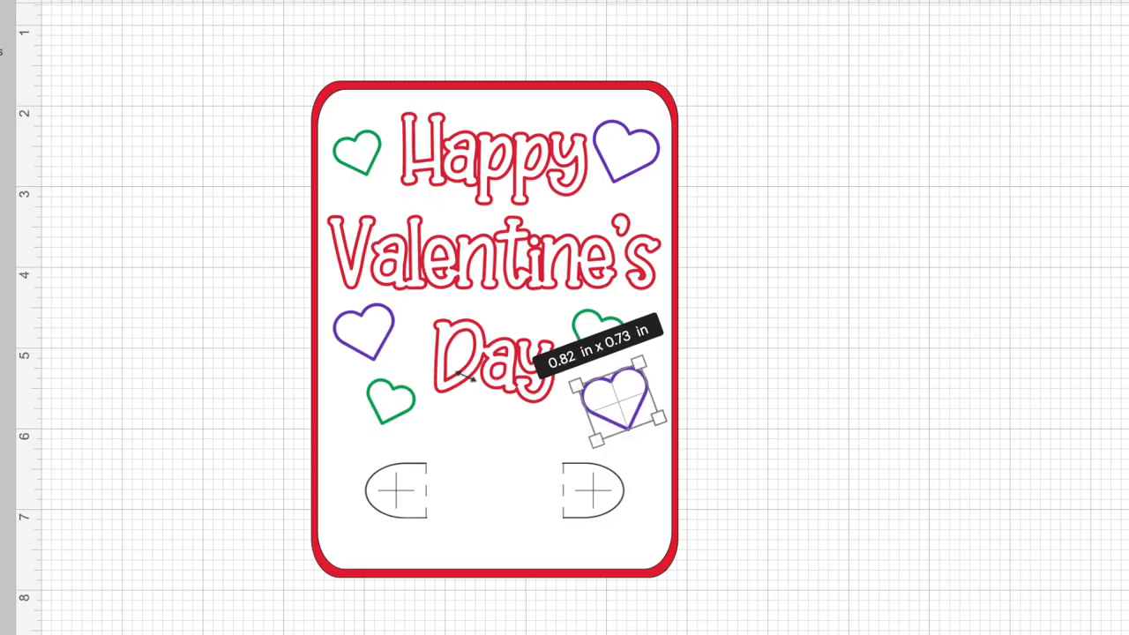
pyautogui.click(391, 396)
pyautogui.click(776, 330)
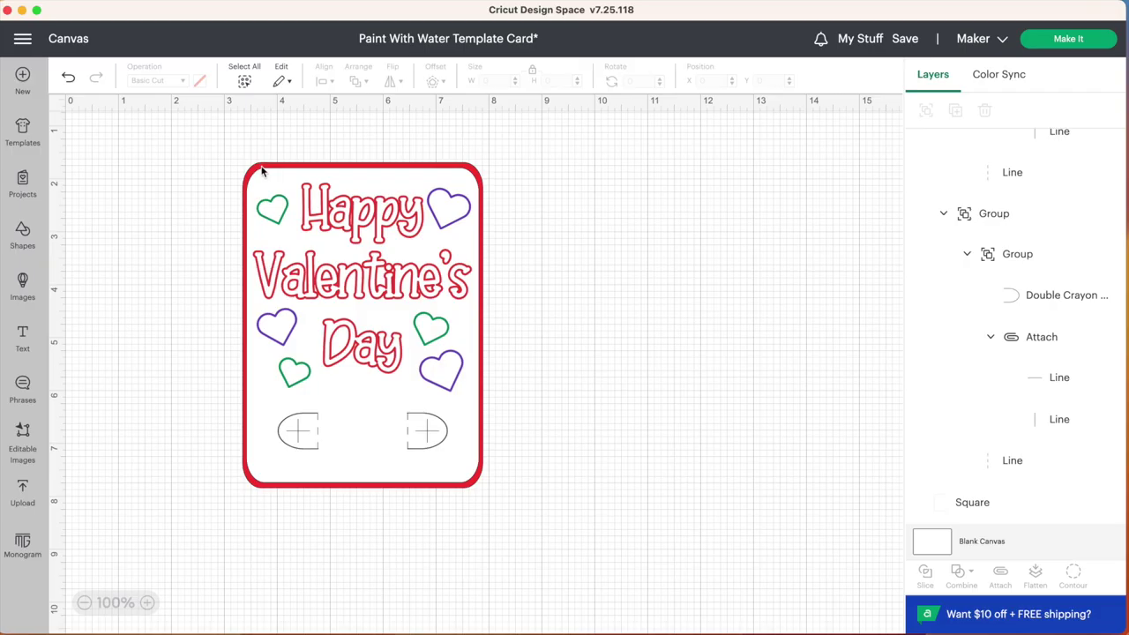
# Drag the red Square backing to the right of the white card, then marquee-select the card's contents
pyautogui.click(261, 171)
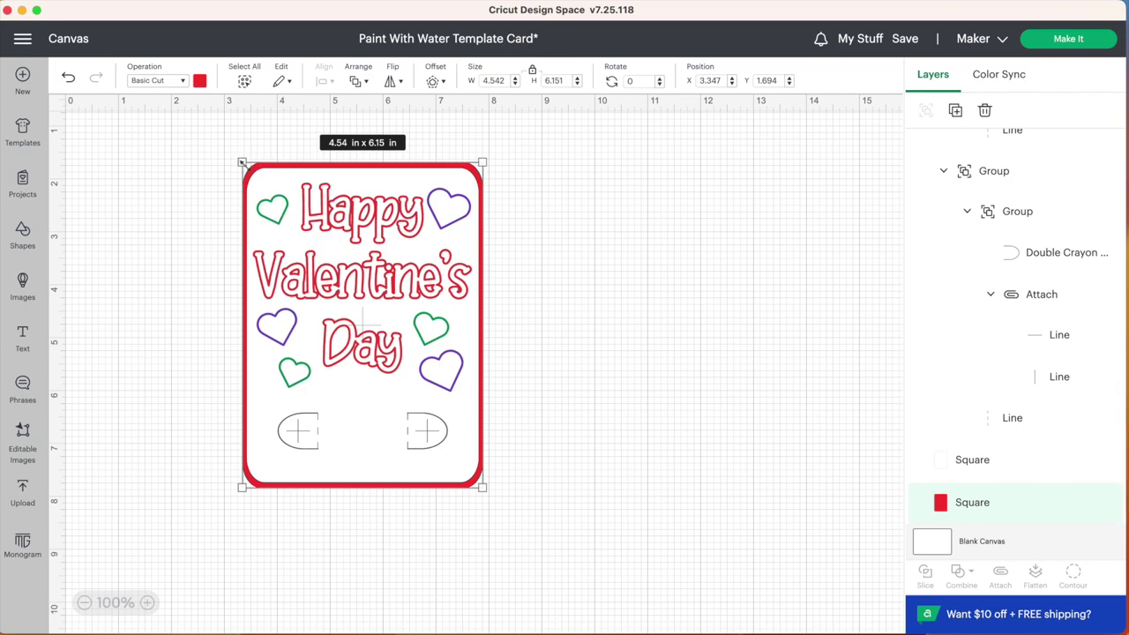
pyautogui.click(265, 138)
pyautogui.moveTo(249, 173); pyautogui.dragTo(542, 169)
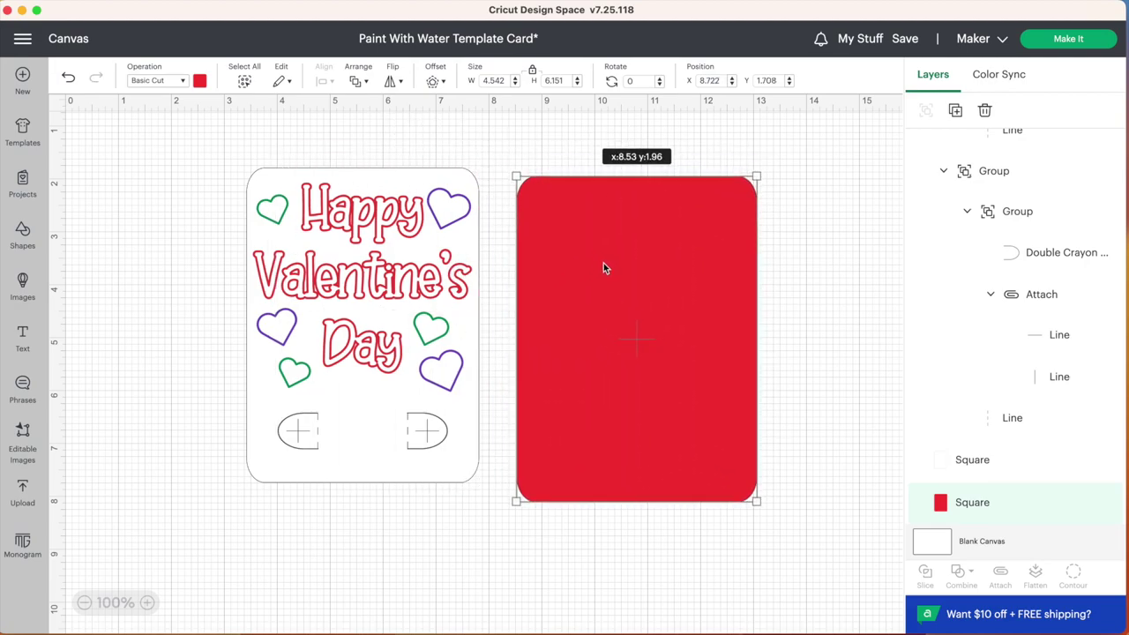
pyautogui.moveTo(603, 268); pyautogui.dragTo(610, 255)
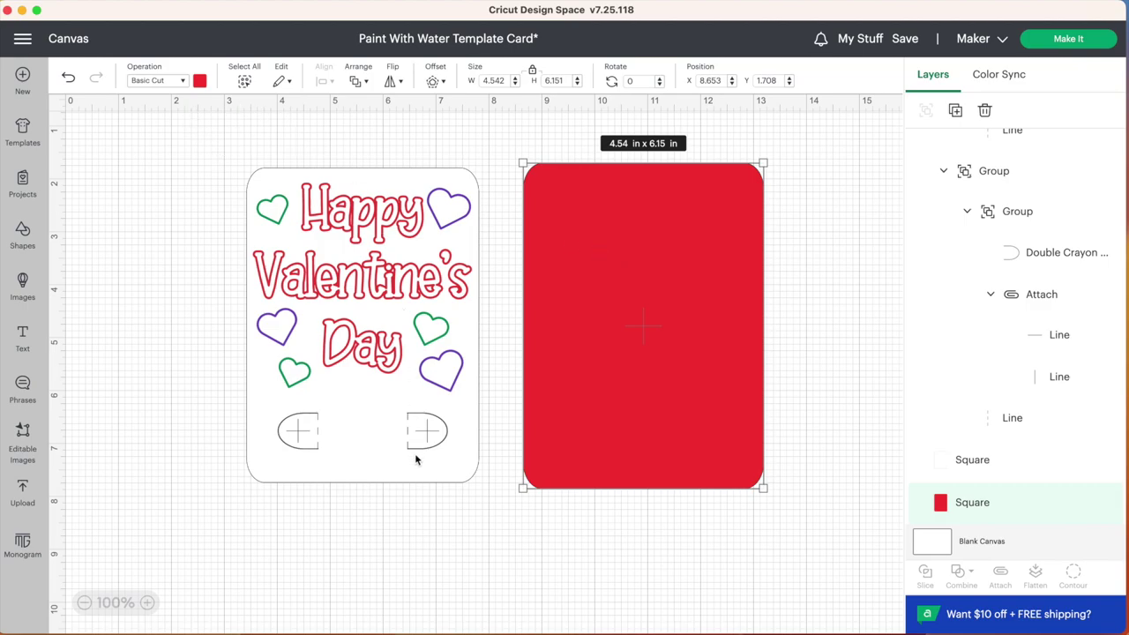
pyautogui.click(280, 182)
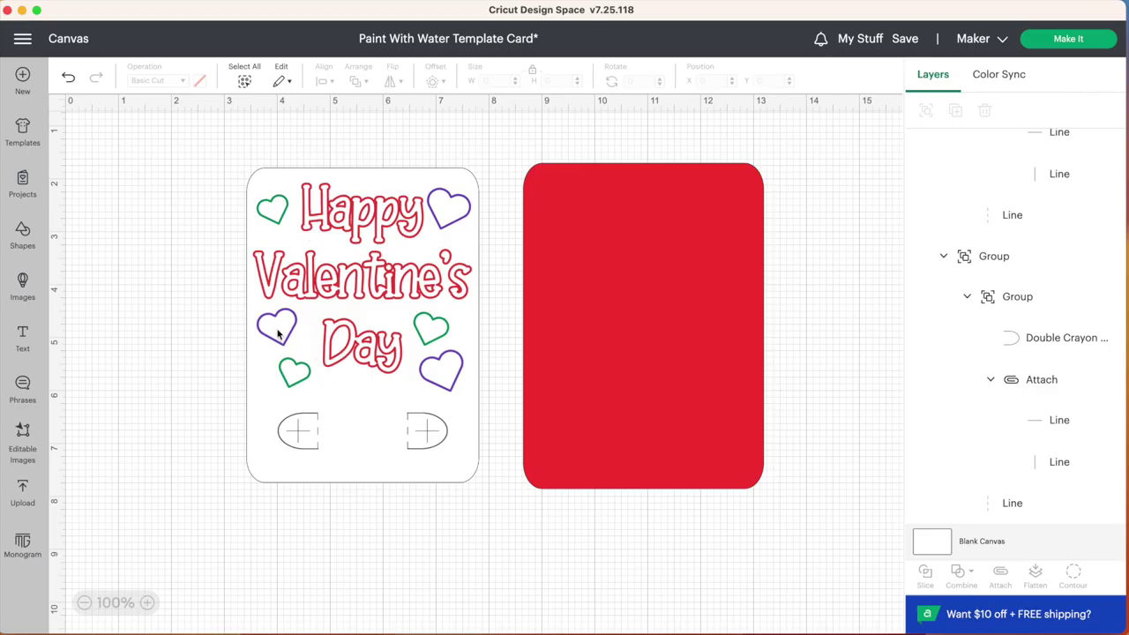
pyautogui.moveTo(194, 143); pyautogui.dragTo(498, 507)
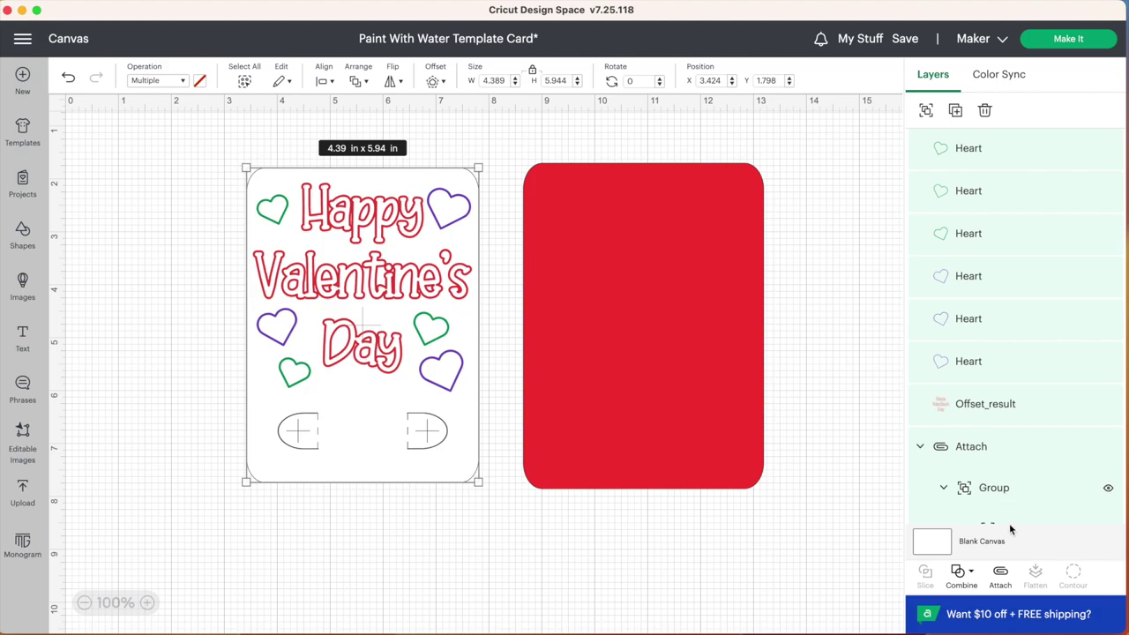
# Attach the greeting and hearts to the card and send it to Make on a mat
pyautogui.click(1006, 584)
pyautogui.click(1068, 40)
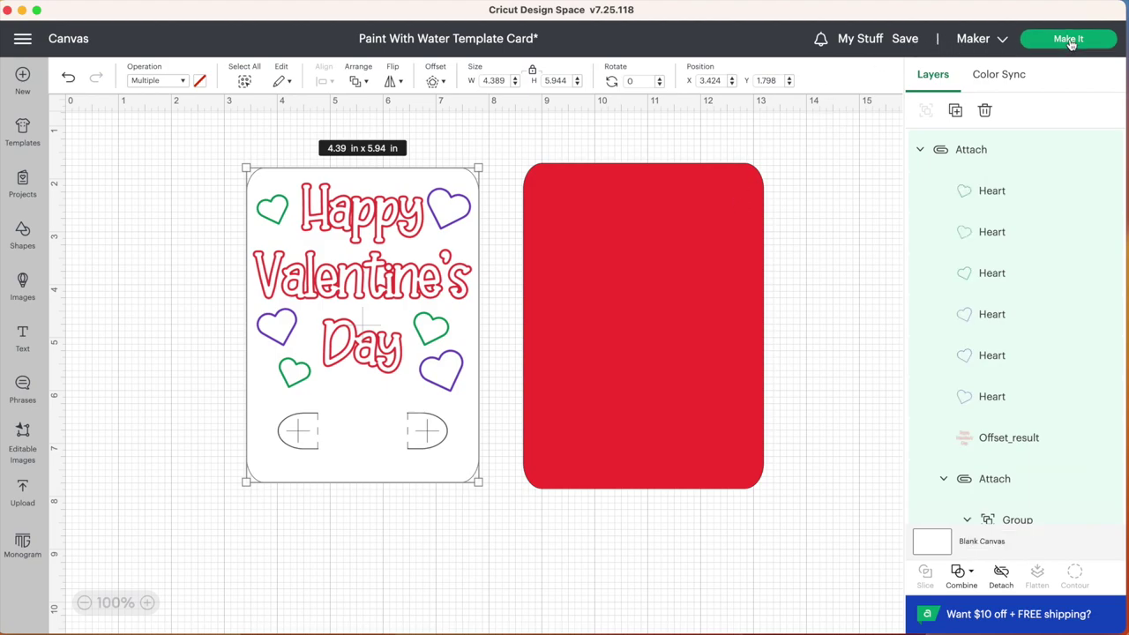
pyautogui.click(400, 168)
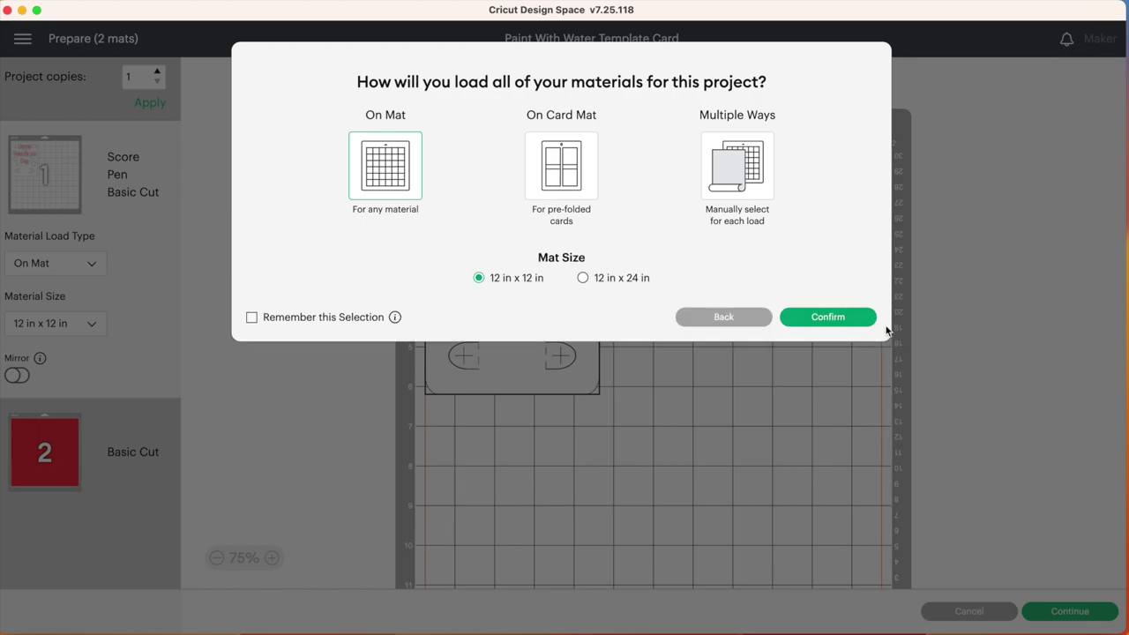
# Accept the mat layout and pick bookmarked Medium Cardstock – 80 lb (216 gsm) as base material
pyautogui.click(835, 318)
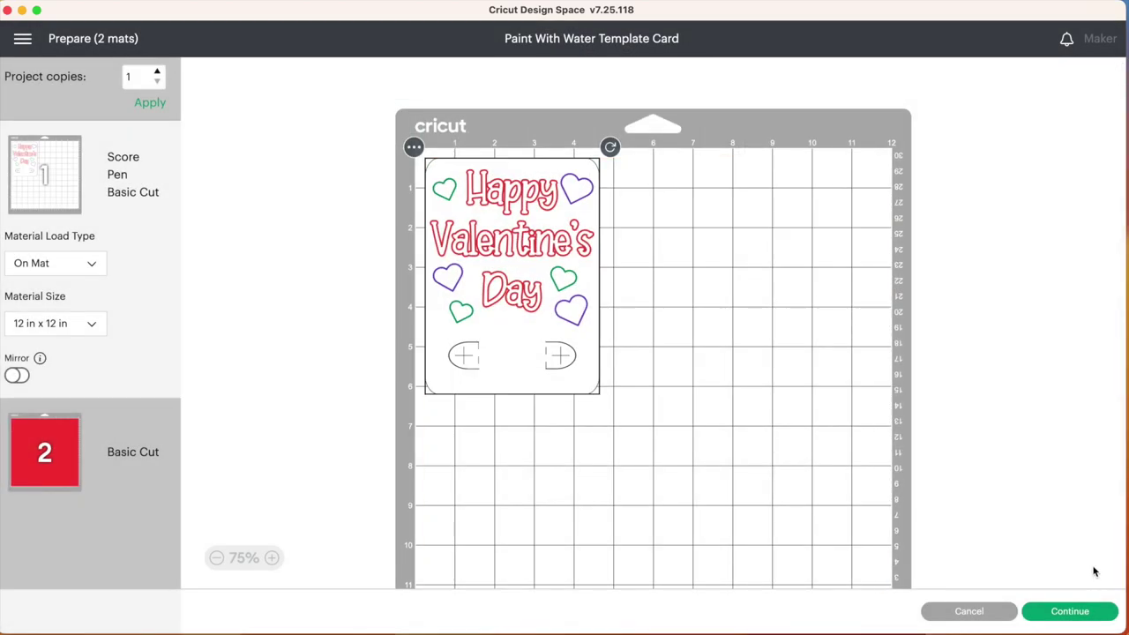
pyautogui.click(1071, 610)
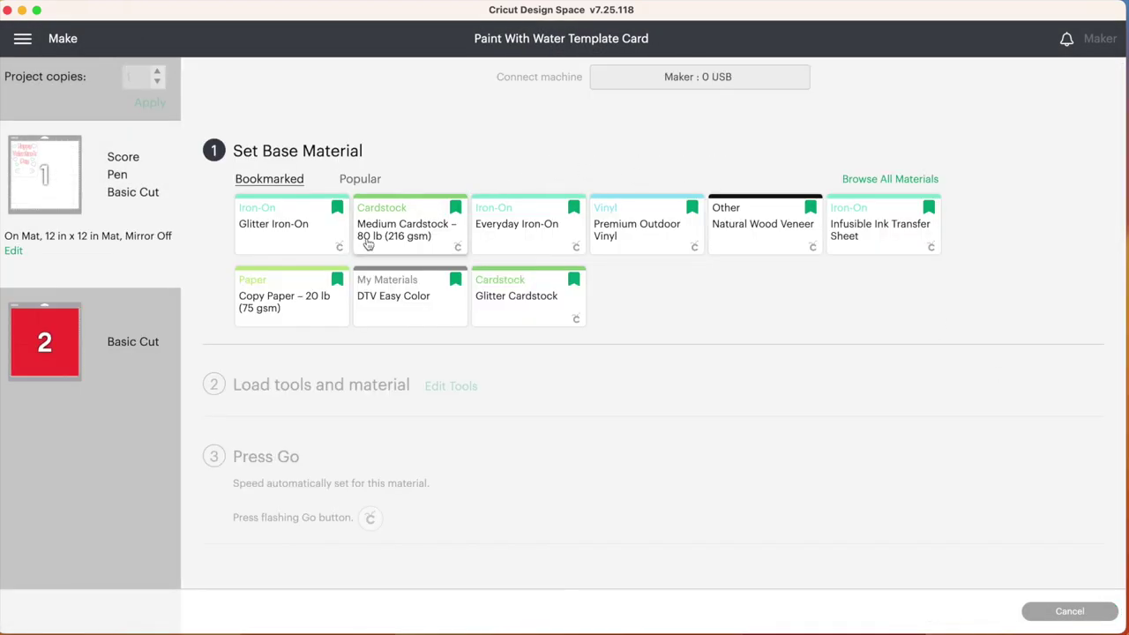
pyautogui.click(411, 227)
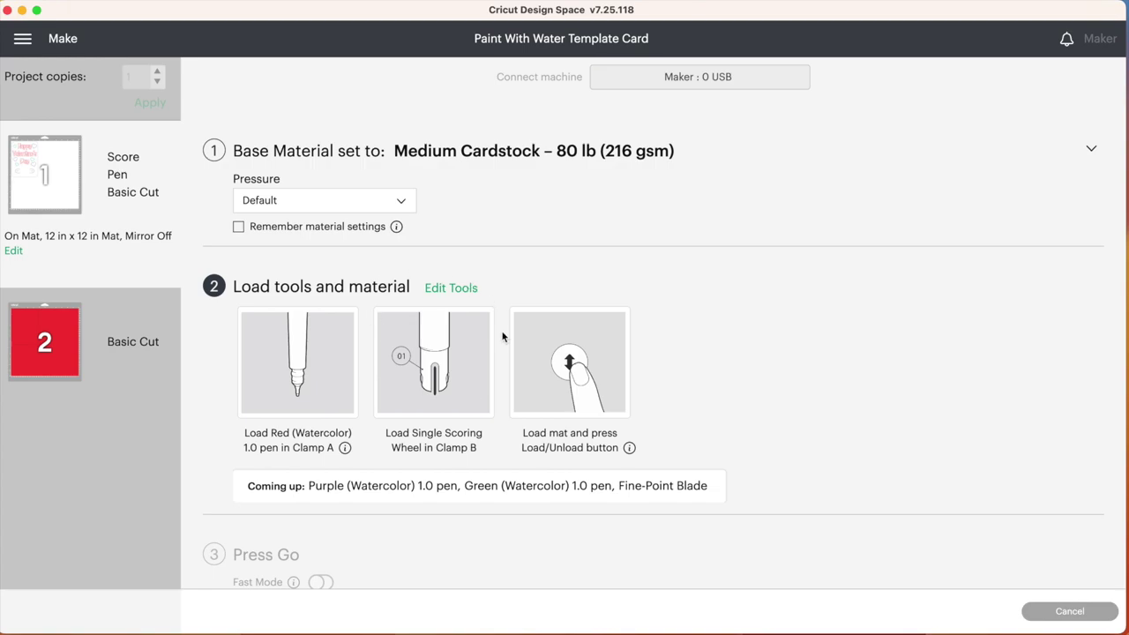
pyautogui.click(443, 294)
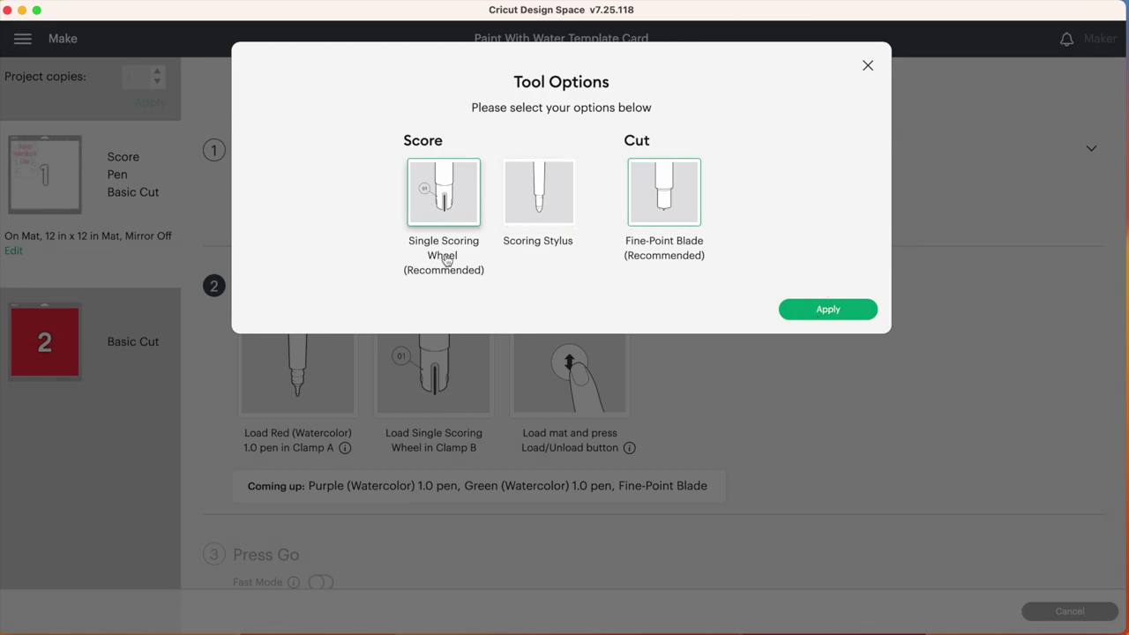
pyautogui.click(867, 66)
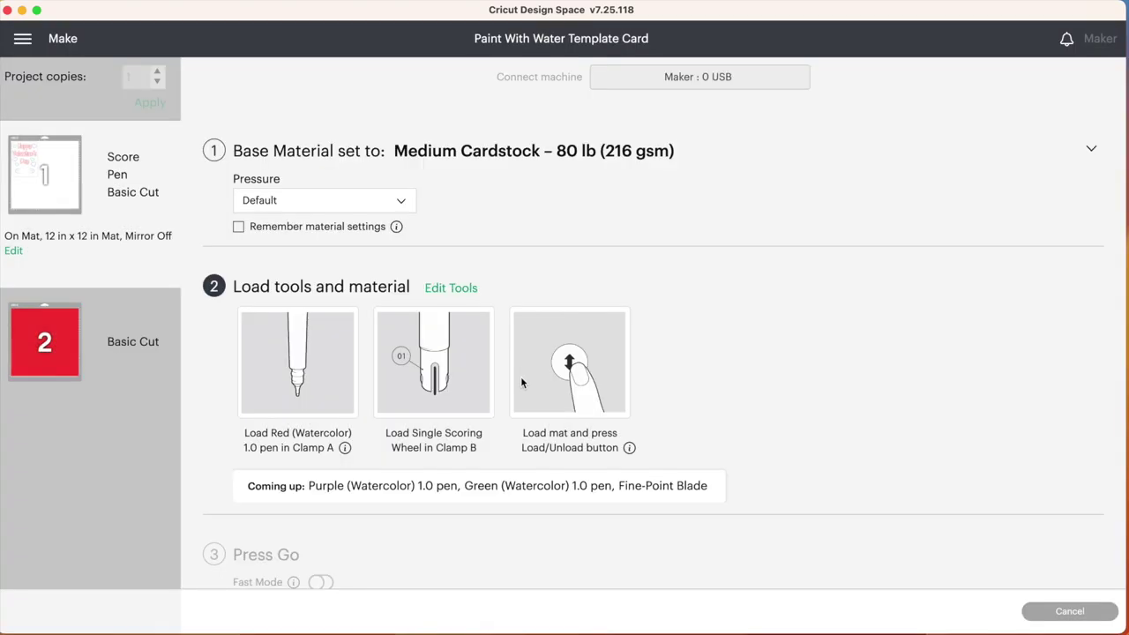